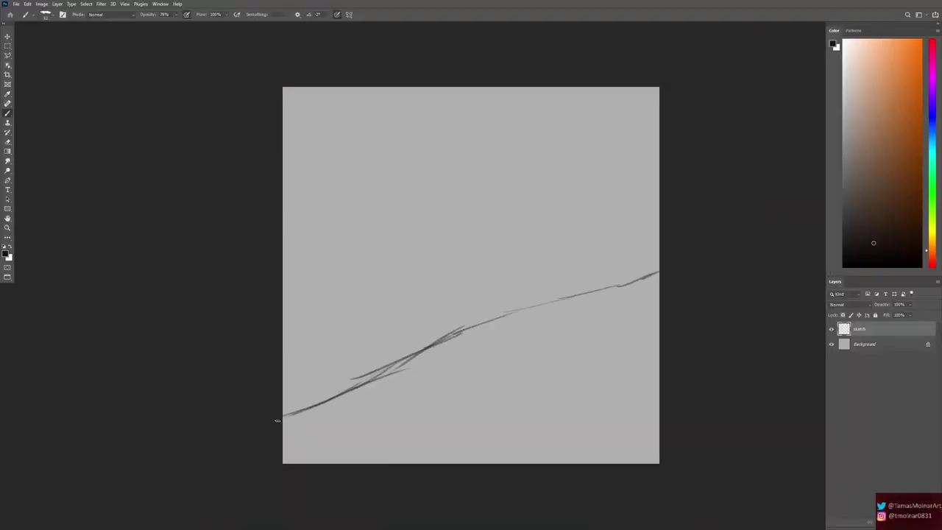
Step: Sketch the branch line, the hooked head, muzzle, ears, back and belly curves
{"action": "left_click_drag", "start_coordinate": [277, 420], "coordinate": [659, 263]}
{"action": "mouse_move", "coordinate": [581, 281]}
{"action": "left_mouse_down"}
{"action": "mouse_move", "coordinate": [568, 228]}
{"action": "mouse_move", "coordinate": [490, 166]}
{"action": "mouse_move", "coordinate": [456, 187]}
{"action": "left_mouse_up"}
{"action": "left_click_drag", "start_coordinate": [543, 219], "coordinate": [553, 227]}
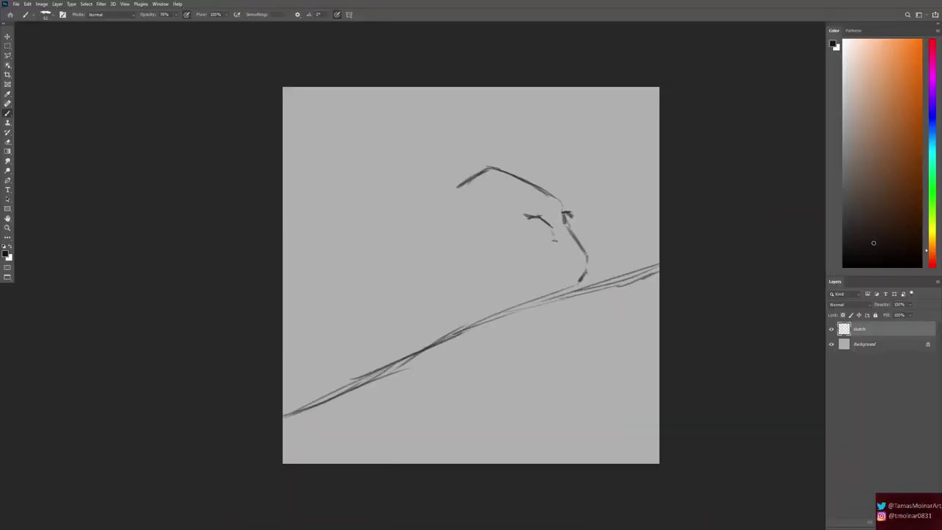
{"action": "left_click_drag", "start_coordinate": [552, 295], "coordinate": [513, 307]}
{"action": "mouse_move", "coordinate": [467, 187]}
{"action": "left_mouse_down"}
{"action": "mouse_move", "coordinate": [486, 174]}
{"action": "mouse_move", "coordinate": [507, 184]}
{"action": "mouse_move", "coordinate": [509, 280]}
{"action": "left_mouse_up"}
{"action": "left_click_drag", "start_coordinate": [481, 245], "coordinate": [507, 306]}
{"action": "mouse_move", "coordinate": [468, 181]}
{"action": "left_mouse_down"}
{"action": "mouse_move", "coordinate": [401, 229]}
{"action": "mouse_move", "coordinate": [284, 256]}
{"action": "left_mouse_up"}
{"action": "mouse_move", "coordinate": [368, 274]}
{"action": "left_mouse_down"}
{"action": "mouse_move", "coordinate": [285, 387]}
{"action": "mouse_move", "coordinate": [381, 367]}
{"action": "left_mouse_up"}
{"action": "left_click_drag", "start_coordinate": [399, 270], "coordinate": [469, 307]}
{"action": "left_click_drag", "start_coordinate": [378, 271], "coordinate": [445, 283]}
Step: Add head-top strokes and cheek and mouth lines, and redraw the neck line
{"action": "left_click_drag", "start_coordinate": [487, 160], "coordinate": [557, 197]}
{"action": "left_click_drag", "start_coordinate": [421, 211], "coordinate": [477, 177]}
{"action": "left_click_drag", "start_coordinate": [567, 224], "coordinate": [576, 235]}
{"action": "left_click_drag", "start_coordinate": [555, 232], "coordinate": [568, 254]}
{"action": "mouse_move", "coordinate": [572, 264]}
{"action": "left_mouse_down"}
{"action": "mouse_move", "coordinate": [589, 265]}
{"action": "mouse_move", "coordinate": [577, 281]}
{"action": "mouse_move", "coordinate": [551, 289]}
{"action": "left_mouse_up"}
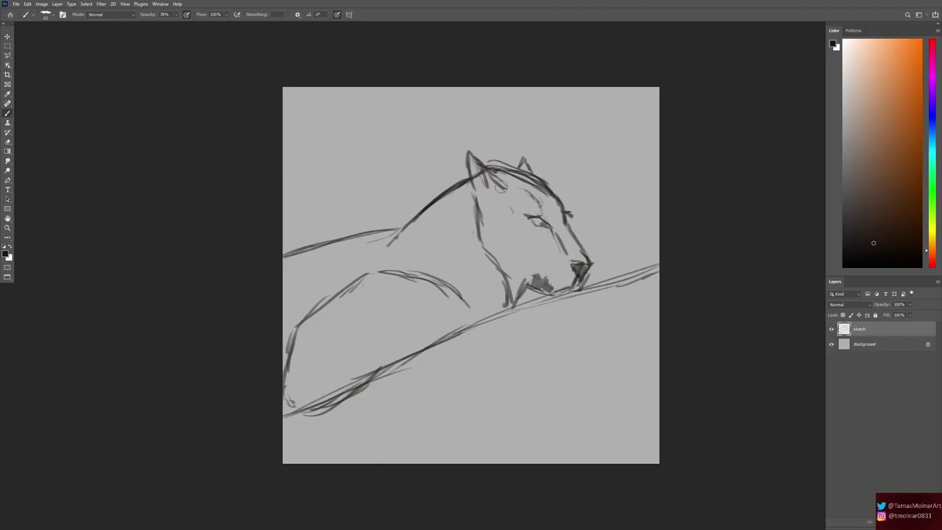
{"action": "left_click_drag", "start_coordinate": [501, 187], "coordinate": [548, 177]}
{"action": "left_click_drag", "start_coordinate": [506, 300], "coordinate": [474, 195]}
{"action": "mouse_move", "coordinate": [487, 256]}
{"action": "left_mouse_down"}
{"action": "mouse_move", "coordinate": [461, 204]}
{"action": "mouse_move", "coordinate": [496, 300]}
{"action": "mouse_move", "coordinate": [516, 298]}
{"action": "mouse_move", "coordinate": [494, 298]}
{"action": "mouse_move", "coordinate": [527, 287]}
{"action": "left_mouse_up"}
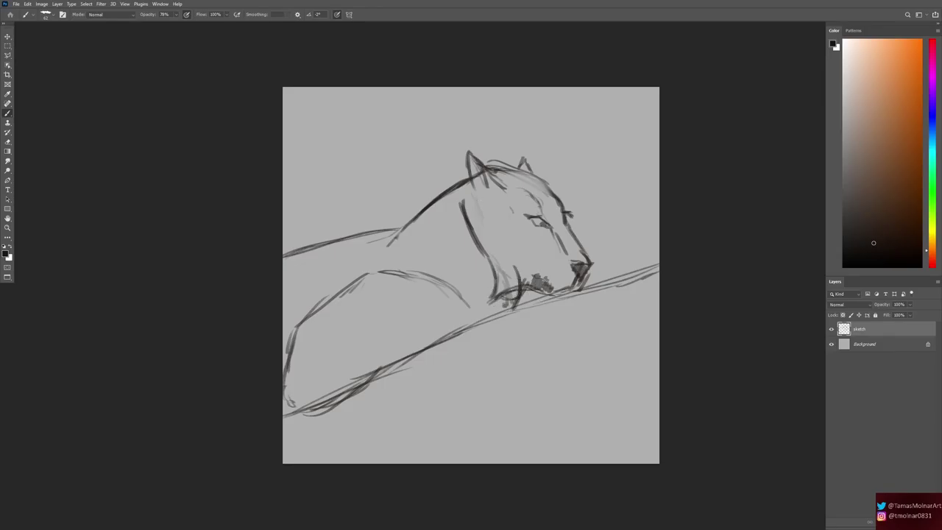
{"action": "mouse_move", "coordinate": [469, 153]}
{"action": "left_mouse_down"}
{"action": "mouse_move", "coordinate": [461, 193]}
{"action": "mouse_move", "coordinate": [500, 174]}
{"action": "mouse_move", "coordinate": [506, 197]}
{"action": "mouse_move", "coordinate": [560, 219]}
{"action": "left_mouse_up"}
Step: Clean up stray head strokes and firm up the jaw, ear outlines and back line
{"action": "key", "text": "ctrl+z"}
{"action": "key", "text": "ctrl+z"}
{"action": "left_click_drag", "start_coordinate": [531, 176], "coordinate": [548, 196]}
{"action": "mouse_move", "coordinate": [516, 170]}
{"action": "left_mouse_down"}
{"action": "mouse_move", "coordinate": [555, 206]}
{"action": "mouse_move", "coordinate": [587, 259]}
{"action": "left_mouse_up"}
{"action": "mouse_move", "coordinate": [528, 257]}
{"action": "left_mouse_down"}
{"action": "mouse_move", "coordinate": [537, 285]}
{"action": "mouse_move", "coordinate": [577, 276]}
{"action": "left_mouse_up"}
{"action": "left_click_drag", "start_coordinate": [463, 194], "coordinate": [409, 232]}
{"action": "left_click_drag", "start_coordinate": [434, 200], "coordinate": [396, 240]}
{"action": "left_click_drag", "start_coordinate": [468, 164], "coordinate": [482, 193]}
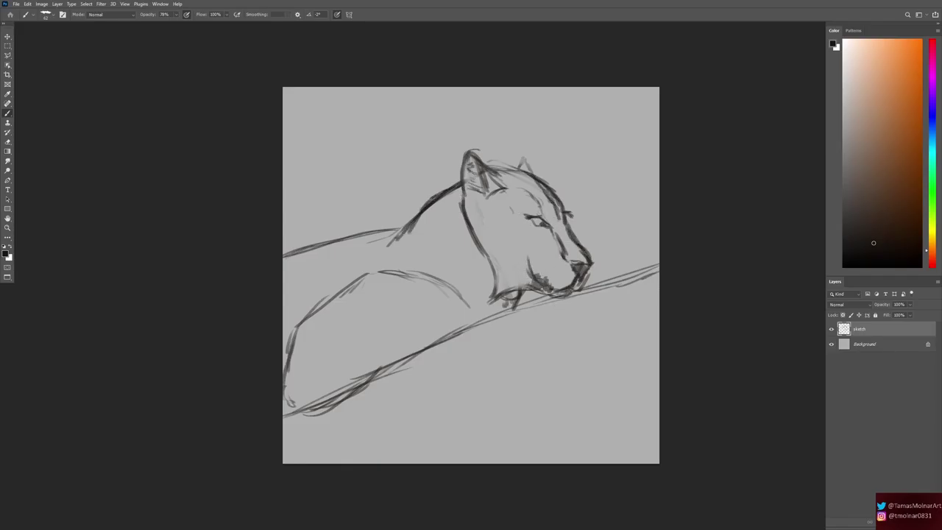
{"action": "mouse_move", "coordinate": [521, 163]}
{"action": "left_mouse_down"}
{"action": "mouse_move", "coordinate": [579, 215]}
{"action": "mouse_move", "coordinate": [564, 227]}
{"action": "left_mouse_up"}
{"action": "left_click_drag", "start_coordinate": [517, 163], "coordinate": [538, 181]}
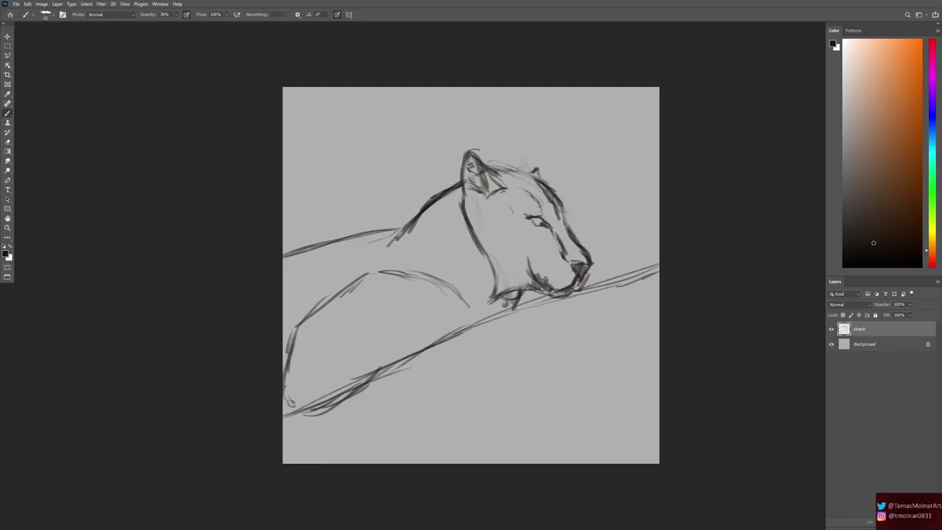
Step: Lasso the cat's eye and shift it into a better position with Free Transform
{"action": "right_click", "coordinate": [7, 55]}
{"action": "left_click", "coordinate": [44, 46]}
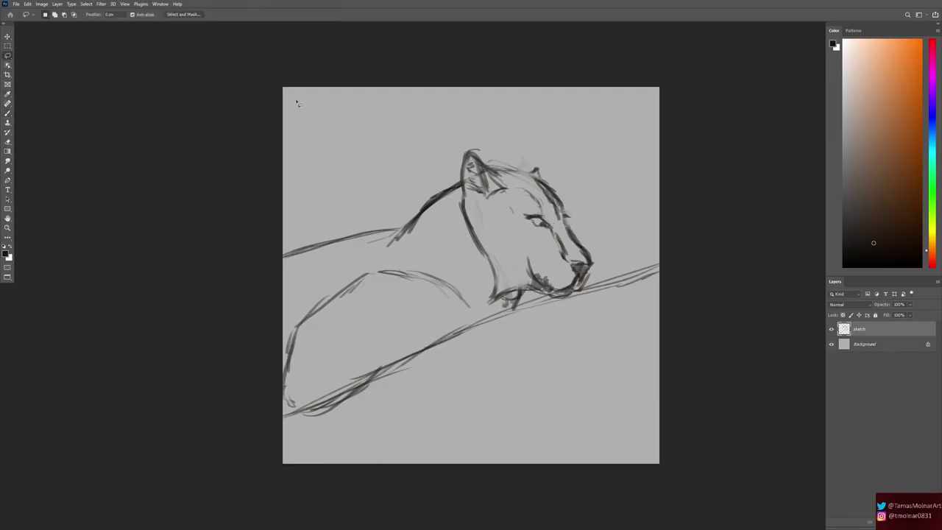
{"action": "left_click_drag", "start_coordinate": [515, 206], "coordinate": [513, 209]}
{"action": "key", "text": "ctrl+t"}
{"action": "left_click_drag", "start_coordinate": [545, 245], "coordinate": [542, 240]}
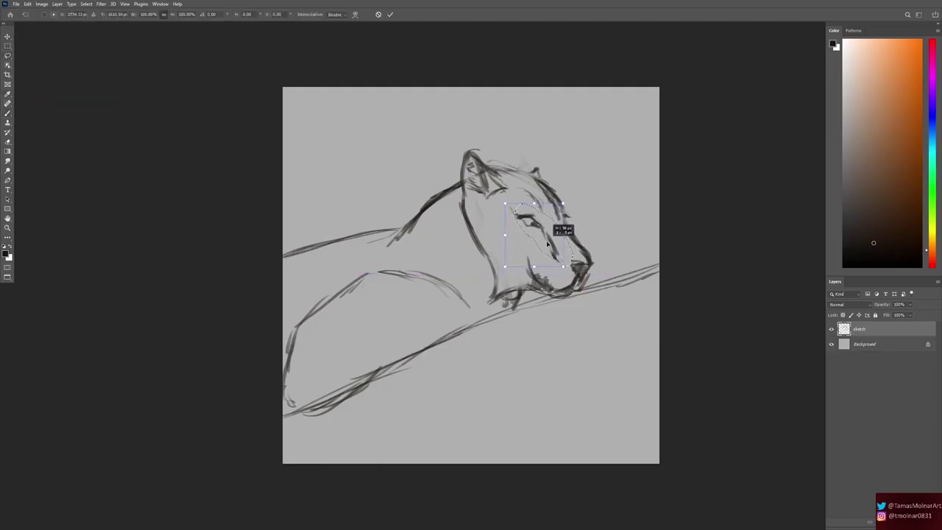
{"action": "key", "text": "Return"}
Step: Redraw the back line and sketch the foreleg, paw and lower body along the branch
{"action": "key", "text": "b"}
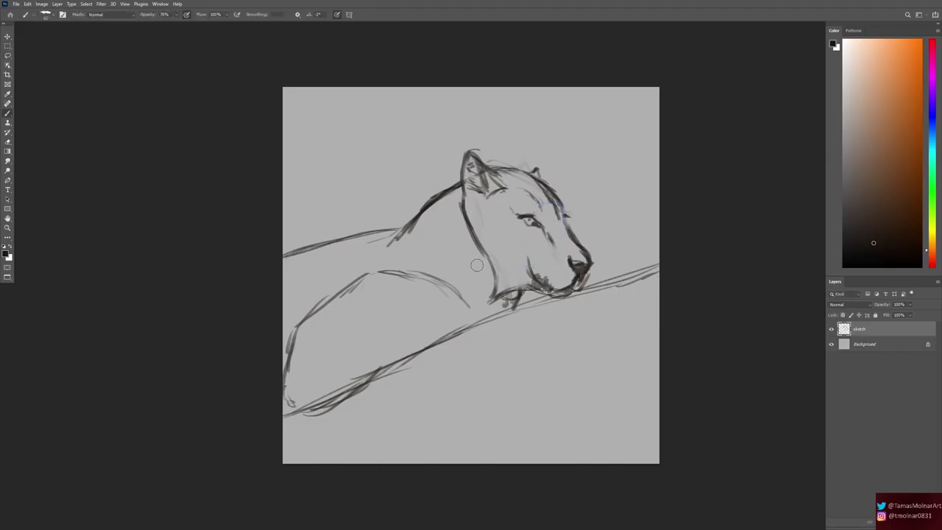
{"action": "key", "text": "ctrl+z"}
{"action": "key", "text": "ctrl+z"}
{"action": "key", "text": "ctrl+z"}
{"action": "key", "text": "ctrl+z"}
{"action": "mouse_move", "coordinate": [460, 179]}
{"action": "left_mouse_down"}
{"action": "mouse_move", "coordinate": [281, 257]}
{"action": "mouse_move", "coordinate": [475, 150]}
{"action": "mouse_move", "coordinate": [461, 187]}
{"action": "left_mouse_up"}
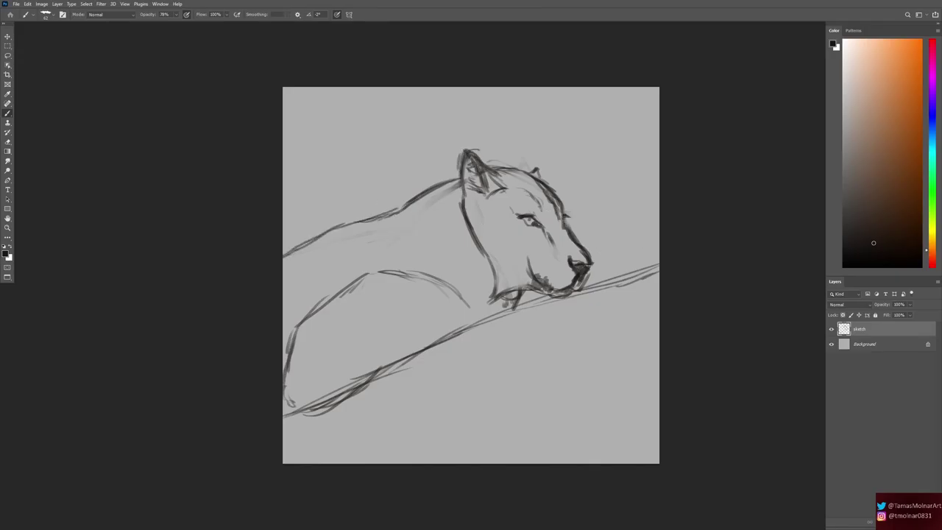
{"action": "mouse_move", "coordinate": [351, 330]}
{"action": "left_mouse_down"}
{"action": "mouse_move", "coordinate": [401, 320]}
{"action": "mouse_move", "coordinate": [464, 330]}
{"action": "left_mouse_up"}
{"action": "left_click_drag", "start_coordinate": [398, 342], "coordinate": [501, 308]}
{"action": "mouse_move", "coordinate": [414, 318]}
{"action": "left_mouse_down"}
{"action": "mouse_move", "coordinate": [295, 363]}
{"action": "mouse_move", "coordinate": [353, 327]}
{"action": "left_mouse_up"}
Step: Add shoulder and neck strokes, fade the sketch layer, and add a new drawing layer
{"action": "left_click_drag", "start_coordinate": [290, 343], "coordinate": [352, 269]}
{"action": "mouse_move", "coordinate": [302, 323]}
{"action": "left_mouse_down"}
{"action": "mouse_move", "coordinate": [397, 269]}
{"action": "mouse_move", "coordinate": [467, 290]}
{"action": "left_mouse_up"}
{"action": "left_click_drag", "start_coordinate": [401, 234], "coordinate": [468, 292]}
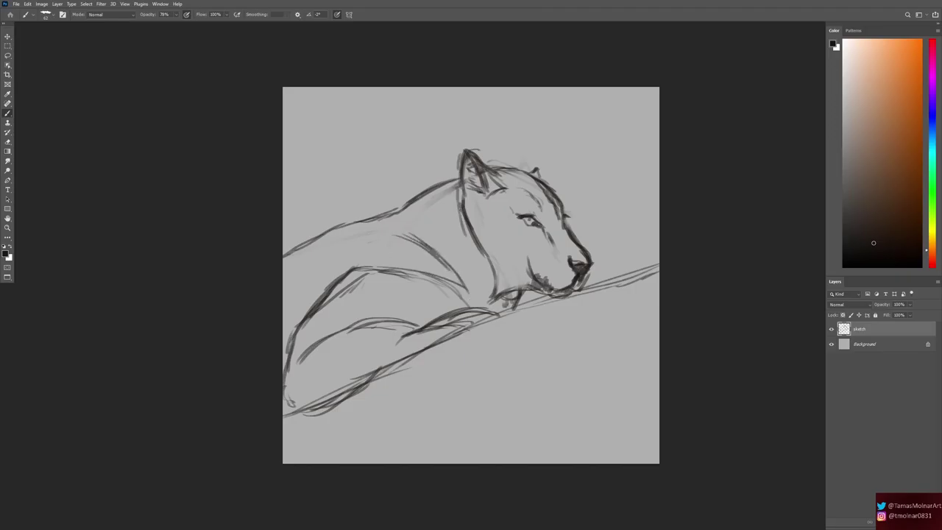
{"action": "left_click_drag", "start_coordinate": [458, 188], "coordinate": [486, 259]}
{"action": "left_click_drag", "start_coordinate": [909, 303], "coordinate": [888, 315]}
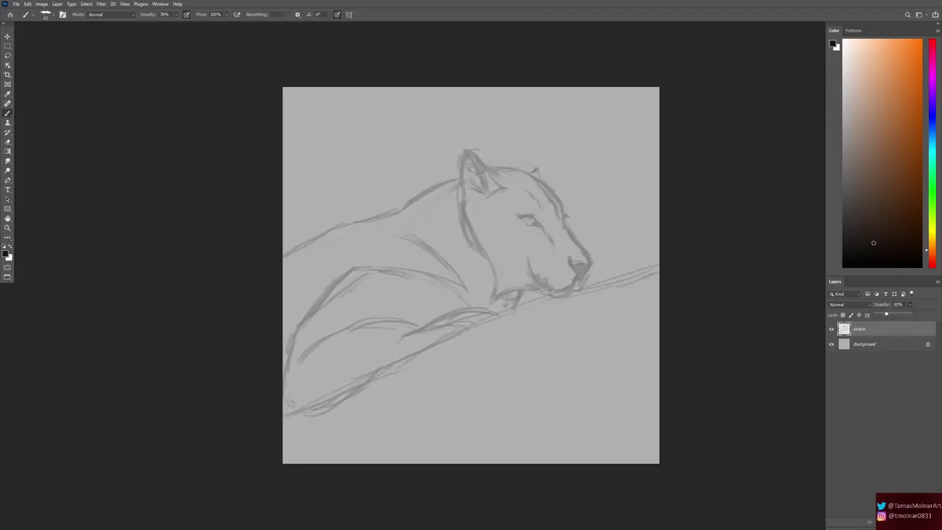
{"action": "key", "text": "ctrl+shift+n"}
Step: Ink the top of the head, the eye, and the nose bridge down to the nostril
{"action": "scroll", "coordinate": [581, 202], "scroll_direction": "up", "scroll_amount": 3}
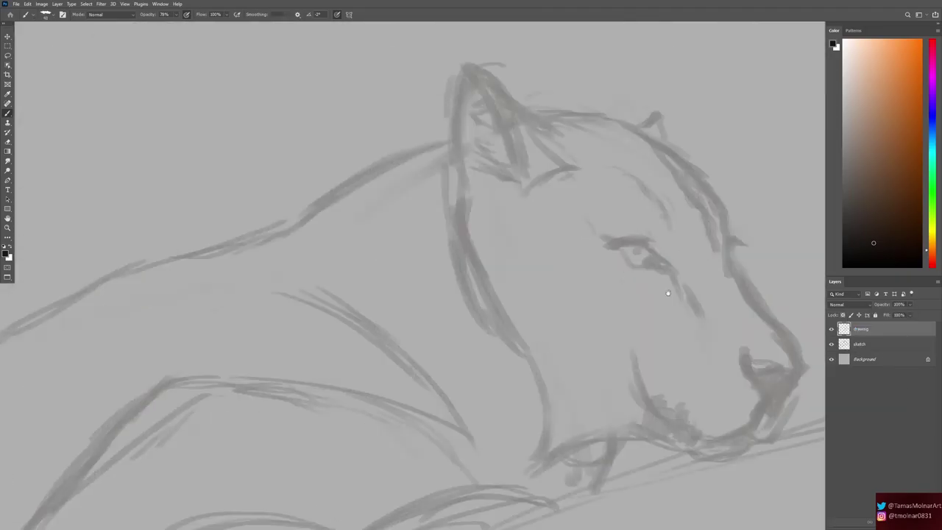
{"action": "mouse_move", "coordinate": [543, 147]}
{"action": "left_mouse_down"}
{"action": "mouse_move", "coordinate": [615, 152]}
{"action": "mouse_move", "coordinate": [738, 254]}
{"action": "mouse_move", "coordinate": [732, 298]}
{"action": "mouse_move", "coordinate": [749, 281]}
{"action": "left_mouse_up"}
{"action": "mouse_move", "coordinate": [612, 288]}
{"action": "left_mouse_down"}
{"action": "mouse_move", "coordinate": [651, 278]}
{"action": "mouse_move", "coordinate": [673, 305]}
{"action": "left_mouse_up"}
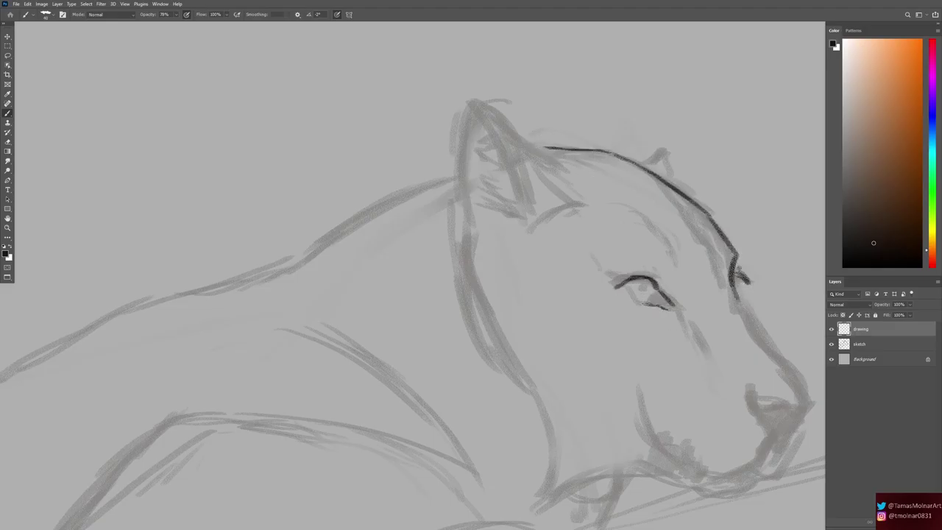
{"action": "left_click_drag", "start_coordinate": [618, 285], "coordinate": [651, 278]}
{"action": "left_click_drag", "start_coordinate": [736, 301], "coordinate": [804, 403]}
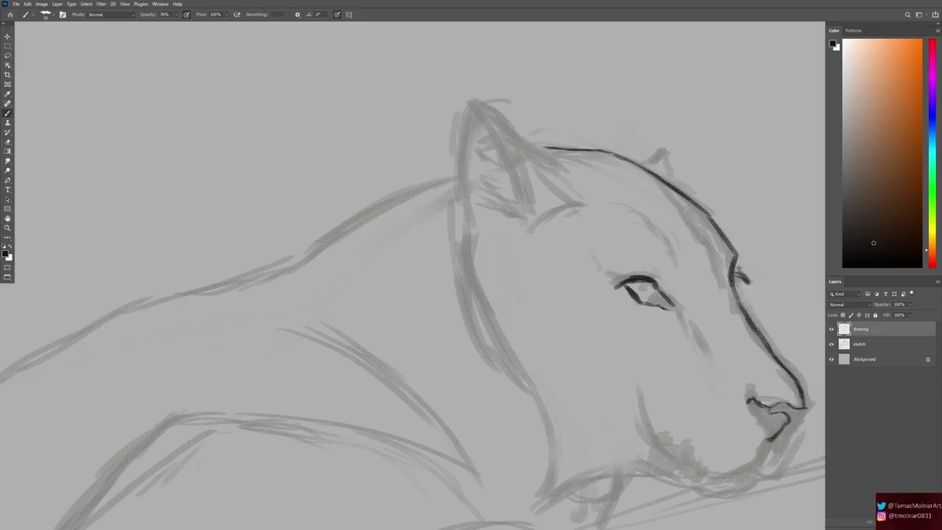
{"action": "left_click_drag", "start_coordinate": [748, 404], "coordinate": [767, 440]}
Step: Ink the chin and jaw line and shade the nose and eye corner darker
{"action": "left_click_drag", "start_coordinate": [515, 368], "coordinate": [434, 246]}
{"action": "left_click_drag", "start_coordinate": [677, 362], "coordinate": [478, 378]}
{"action": "mouse_move", "coordinate": [668, 272]}
{"action": "left_mouse_down"}
{"action": "mouse_move", "coordinate": [721, 324]}
{"action": "mouse_move", "coordinate": [671, 281]}
{"action": "left_mouse_up"}
{"action": "left_click_drag", "start_coordinate": [592, 184], "coordinate": [561, 169]}
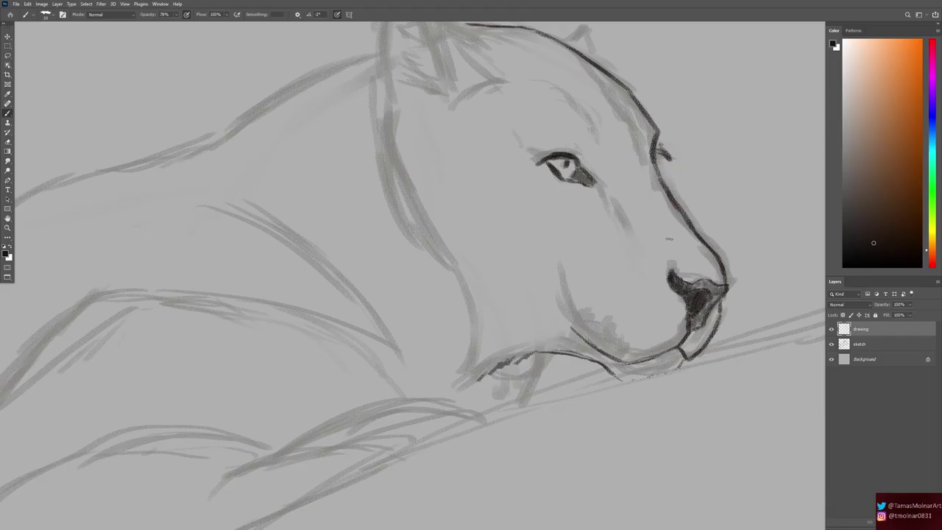
Step: Hatch fur around the eye, forehead, brow ridge and toward the muzzle
{"action": "left_click_drag", "start_coordinate": [570, 109], "coordinate": [587, 143]}
{"action": "left_click_drag", "start_coordinate": [552, 91], "coordinate": [571, 111]}
{"action": "left_click_drag", "start_coordinate": [614, 107], "coordinate": [629, 134]}
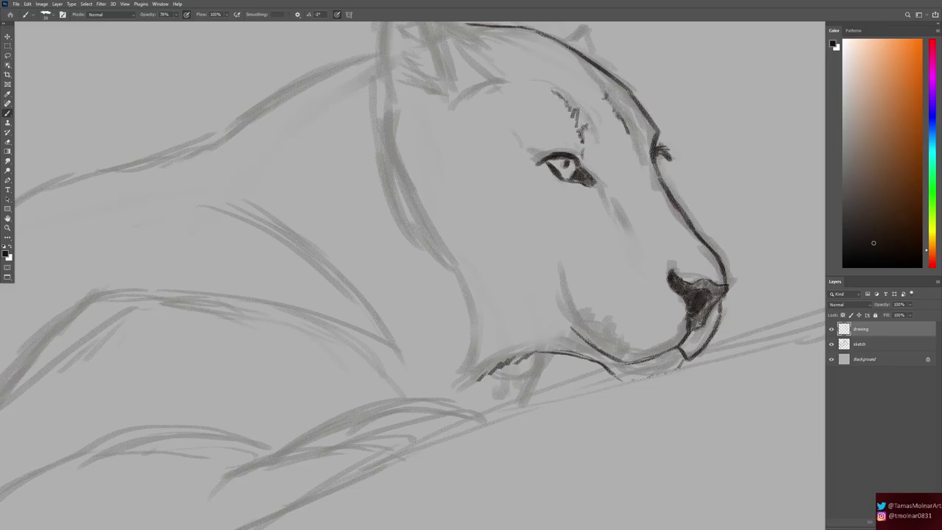
{"action": "left_click_drag", "start_coordinate": [578, 55], "coordinate": [599, 87]}
{"action": "left_click_drag", "start_coordinate": [646, 109], "coordinate": [662, 135]}
{"action": "mouse_move", "coordinate": [603, 181]}
{"action": "left_mouse_down"}
{"action": "mouse_move", "coordinate": [634, 238]}
{"action": "mouse_move", "coordinate": [681, 250]}
{"action": "mouse_move", "coordinate": [687, 426]}
{"action": "left_mouse_up"}
{"action": "left_click_drag", "start_coordinate": [585, 225], "coordinate": [609, 238]}
Step: Ink the ear outlines and inner ear lines, hatching fur near the ears and neck
{"action": "left_click_drag", "start_coordinate": [504, 225], "coordinate": [487, 218]}
{"action": "mouse_move", "coordinate": [491, 221]}
{"action": "left_mouse_down"}
{"action": "mouse_move", "coordinate": [416, 159]}
{"action": "mouse_move", "coordinate": [403, 198]}
{"action": "left_mouse_up"}
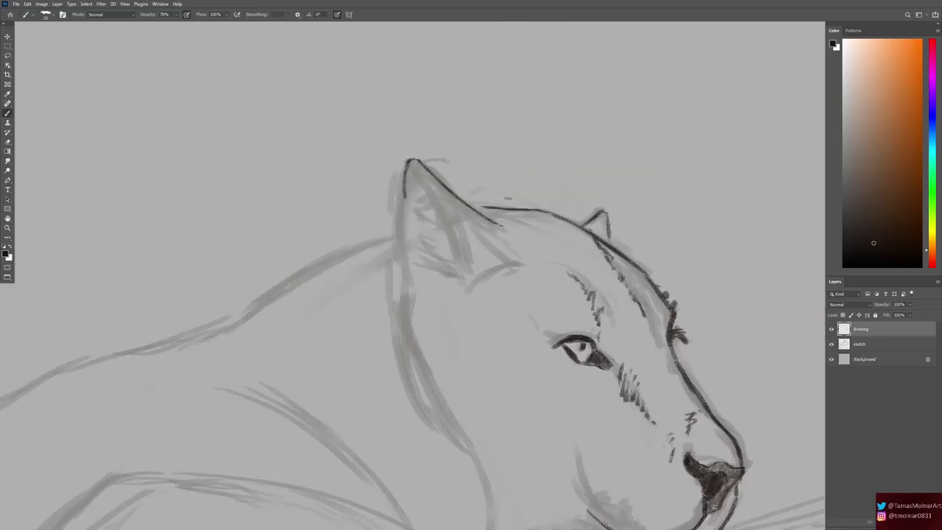
{"action": "left_click_drag", "start_coordinate": [415, 163], "coordinate": [463, 276]}
{"action": "left_click_drag", "start_coordinate": [459, 199], "coordinate": [490, 242]}
{"action": "left_click_drag", "start_coordinate": [490, 244], "coordinate": [512, 261]}
{"action": "mouse_move", "coordinate": [505, 255]}
{"action": "left_mouse_down"}
{"action": "mouse_move", "coordinate": [524, 267]}
{"action": "mouse_move", "coordinate": [473, 291]}
{"action": "left_mouse_up"}
{"action": "left_click_drag", "start_coordinate": [503, 219], "coordinate": [516, 228]}
{"action": "left_click_drag", "start_coordinate": [430, 185], "coordinate": [396, 204]}
{"action": "mouse_move", "coordinate": [423, 211]}
{"action": "left_mouse_down"}
{"action": "mouse_move", "coordinate": [386, 231]}
{"action": "mouse_move", "coordinate": [403, 258]}
{"action": "left_mouse_up"}
{"action": "mouse_move", "coordinate": [453, 281]}
{"action": "left_mouse_down"}
{"action": "mouse_move", "coordinate": [415, 257]}
{"action": "mouse_move", "coordinate": [427, 387]}
{"action": "left_mouse_up"}
Step: Hatch shading under the chin and add fur strokes along the neck line
{"action": "left_click_drag", "start_coordinate": [601, 376], "coordinate": [610, 233]}
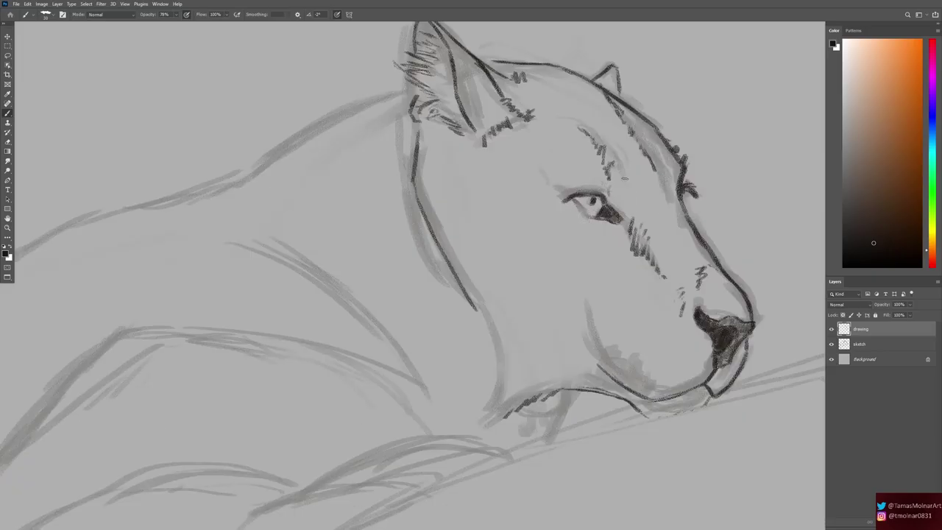
{"action": "mouse_move", "coordinate": [626, 331]}
{"action": "left_mouse_down"}
{"action": "mouse_move", "coordinate": [579, 268]}
{"action": "mouse_move", "coordinate": [655, 293]}
{"action": "mouse_move", "coordinate": [610, 294]}
{"action": "mouse_move", "coordinate": [616, 302]}
{"action": "mouse_move", "coordinate": [556, 288]}
{"action": "left_mouse_up"}
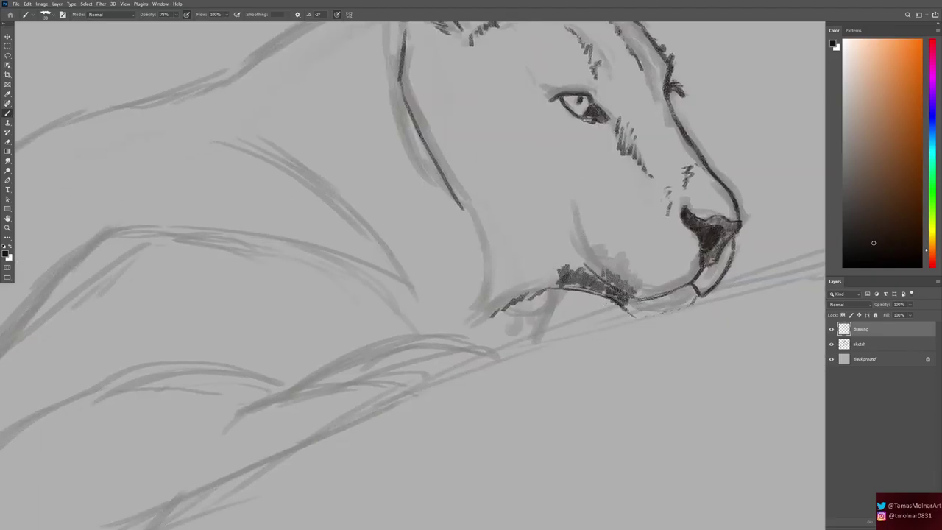
{"action": "left_click_drag", "start_coordinate": [609, 243], "coordinate": [559, 280]}
{"action": "mouse_move", "coordinate": [581, 221]}
{"action": "left_mouse_down"}
{"action": "mouse_move", "coordinate": [576, 253]}
{"action": "mouse_move", "coordinate": [664, 270]}
{"action": "left_mouse_up"}
{"action": "key", "text": "ctrl+minus"}
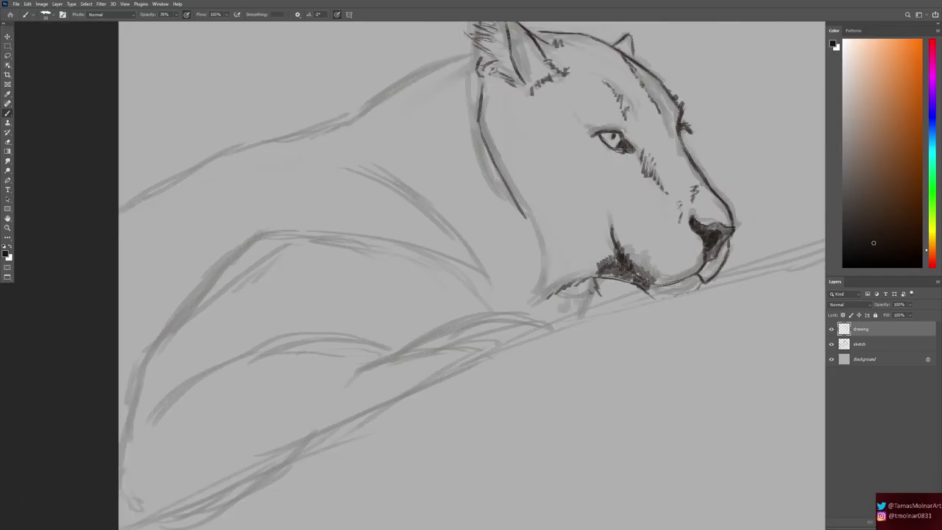
{"action": "left_click_drag", "start_coordinate": [544, 221], "coordinate": [573, 279]}
{"action": "left_click_drag", "start_coordinate": [522, 170], "coordinate": [515, 225]}
{"action": "left_click_drag", "start_coordinate": [543, 212], "coordinate": [561, 243]}
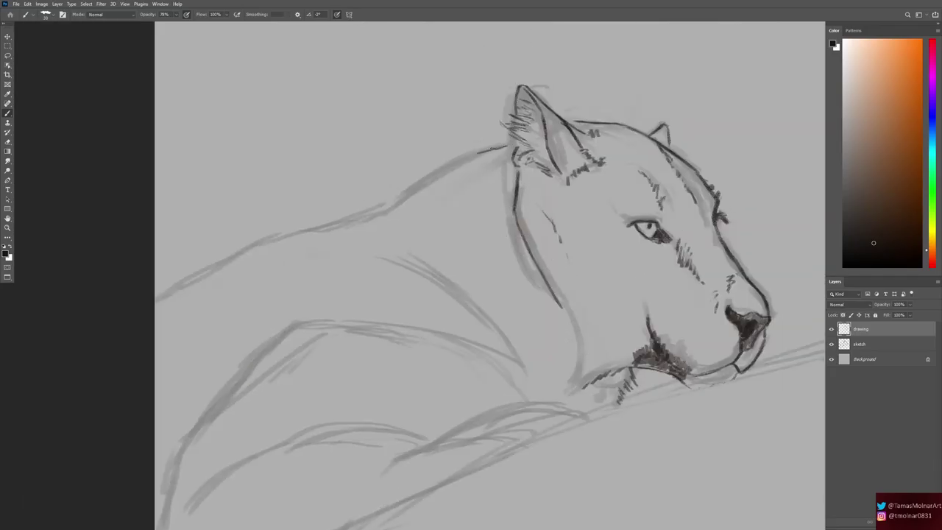
Step: Ink the back line to the left edge, the shoulder and the lower body lines
{"action": "left_click_drag", "start_coordinate": [497, 148], "coordinate": [390, 208]}
{"action": "left_click_drag", "start_coordinate": [160, 301], "coordinate": [318, 226]}
{"action": "left_click_drag", "start_coordinate": [485, 309], "coordinate": [490, 275]}
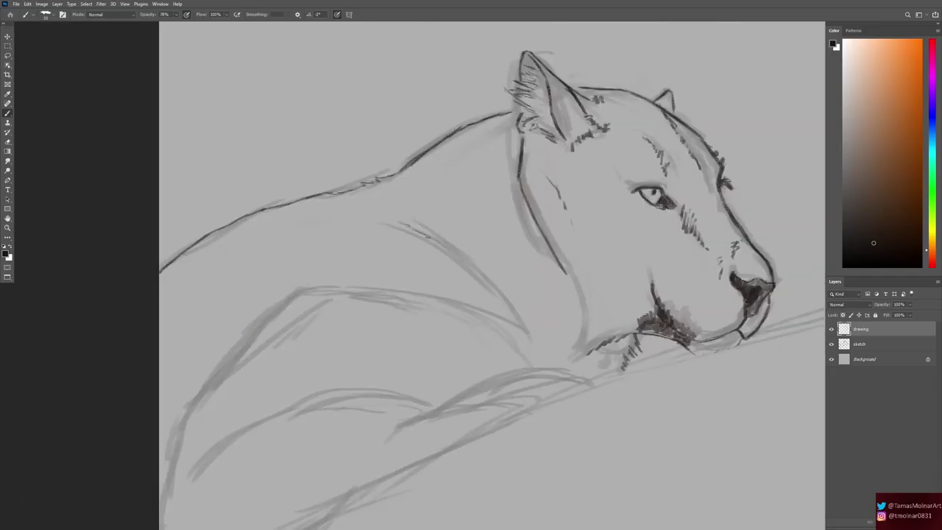
{"action": "left_click_drag", "start_coordinate": [424, 236], "coordinate": [531, 335]}
{"action": "left_click_drag", "start_coordinate": [575, 375], "coordinate": [451, 399]}
{"action": "left_click_drag", "start_coordinate": [441, 294], "coordinate": [554, 228]}
Step: Ink the foreleg contours, darken the top body line and draw the long branch line
{"action": "mouse_move", "coordinate": [558, 344]}
{"action": "left_mouse_down"}
{"action": "mouse_move", "coordinate": [504, 324]}
{"action": "mouse_move", "coordinate": [449, 329]}
{"action": "left_mouse_up"}
{"action": "left_click_drag", "start_coordinate": [442, 294], "coordinate": [484, 273]}
{"action": "left_click_drag", "start_coordinate": [317, 409], "coordinate": [353, 479]}
{"action": "mouse_move", "coordinate": [453, 208]}
{"action": "left_mouse_down"}
{"action": "mouse_move", "coordinate": [356, 317]}
{"action": "mouse_move", "coordinate": [318, 415]}
{"action": "left_mouse_up"}
{"action": "left_click_drag", "start_coordinate": [456, 199], "coordinate": [628, 226]}
{"action": "key", "text": "ctrl+minus"}
{"action": "mouse_move", "coordinate": [266, 395]}
{"action": "left_mouse_down"}
{"action": "mouse_move", "coordinate": [524, 274]}
{"action": "mouse_move", "coordinate": [765, 194]}
{"action": "left_mouse_up"}
Step: Add short cheek marks, then zoom into the head and brush dark shading under the jaw
{"action": "key", "text": "ctrl+minus"}
{"action": "key", "text": "ctrl+minus"}
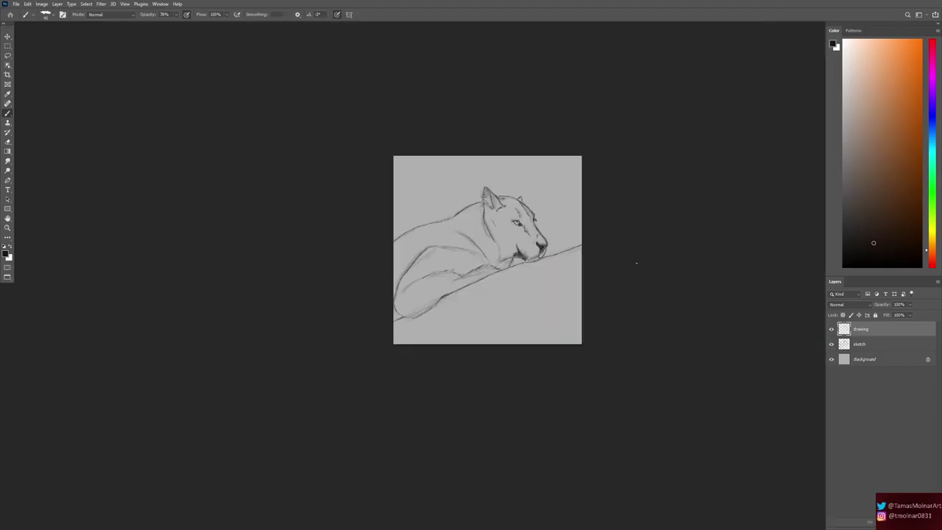
{"action": "key", "text": "ctrl+plus"}
{"action": "key", "text": "ctrl+plus"}
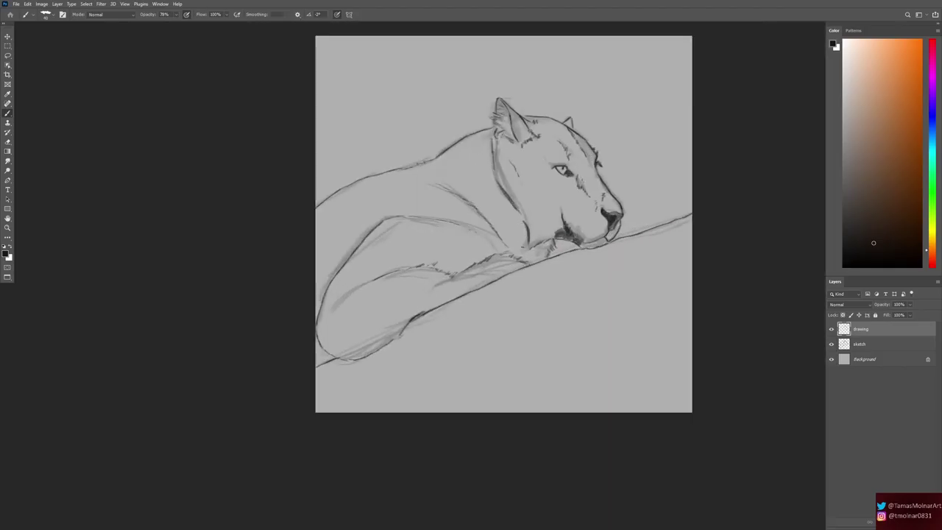
{"action": "left_click_drag", "start_coordinate": [566, 191], "coordinate": [571, 200]}
{"action": "key", "text": "ctrl+plus"}
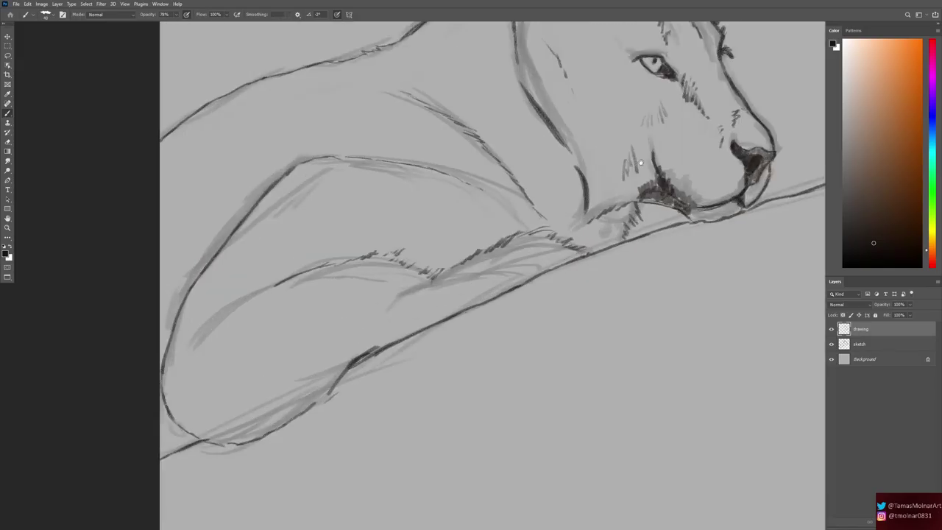
{"action": "mouse_move", "coordinate": [655, 63]}
{"action": "left_mouse_down"}
{"action": "mouse_move", "coordinate": [623, 218]}
{"action": "mouse_move", "coordinate": [634, 221]}
{"action": "left_mouse_up"}
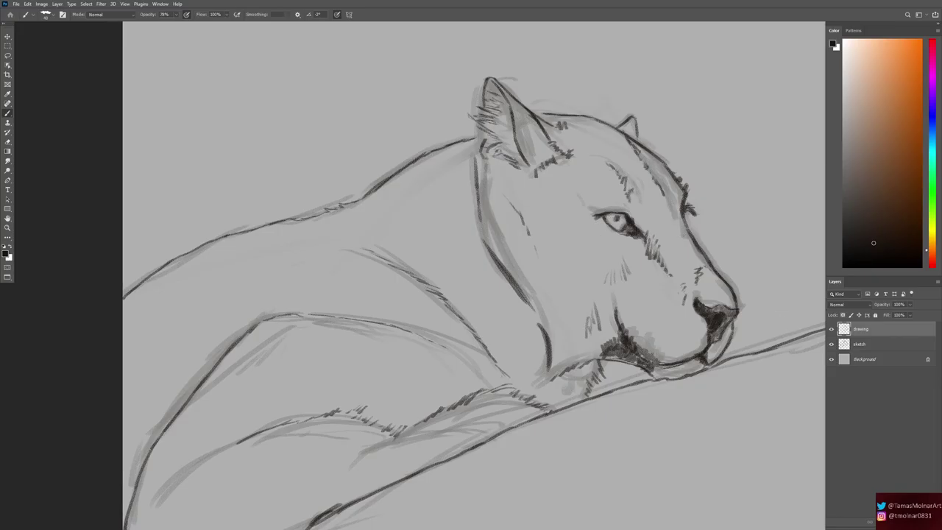
{"action": "mouse_move", "coordinate": [666, 359]}
{"action": "left_mouse_down"}
{"action": "mouse_move", "coordinate": [631, 372]}
{"action": "mouse_move", "coordinate": [618, 331]}
{"action": "mouse_move", "coordinate": [594, 347]}
{"action": "left_mouse_up"}
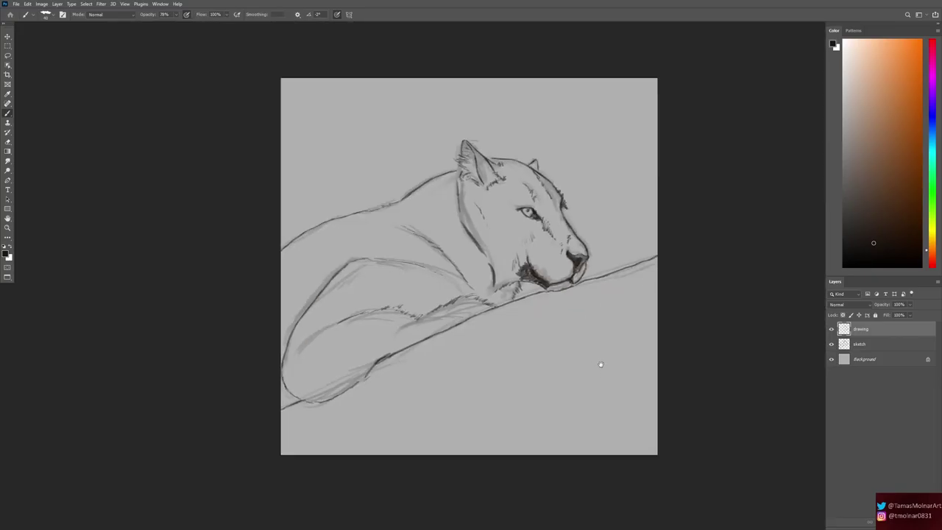
Step: Paint gold local colour over the back, shoulder, hindquarters, tail area and belly
{"action": "key", "text": "b"}
{"action": "left_click_drag", "start_coordinate": [397, 250], "coordinate": [294, 302]}
{"action": "left_click_drag", "start_coordinate": [294, 236], "coordinate": [441, 206]}
{"action": "mouse_move", "coordinate": [441, 170]}
{"action": "left_mouse_down"}
{"action": "mouse_move", "coordinate": [474, 168]}
{"action": "mouse_move", "coordinate": [360, 210]}
{"action": "left_mouse_up"}
{"action": "left_click_drag", "start_coordinate": [478, 167], "coordinate": [367, 213]}
{"action": "left_click_drag", "start_coordinate": [508, 191], "coordinate": [441, 280]}
{"action": "left_click_drag", "start_coordinate": [405, 236], "coordinate": [294, 368]}
{"action": "mouse_move", "coordinate": [376, 357]}
{"action": "left_mouse_down"}
{"action": "mouse_move", "coordinate": [335, 390]}
{"action": "mouse_move", "coordinate": [441, 324]}
{"action": "left_mouse_up"}
{"action": "mouse_move", "coordinate": [345, 360]}
{"action": "left_mouse_down"}
{"action": "mouse_move", "coordinate": [460, 302]}
{"action": "mouse_move", "coordinate": [471, 261]}
{"action": "left_mouse_up"}
Step: Paint gold over the chest, neck, head, muzzle and the patch under the chin
{"action": "mouse_move", "coordinate": [463, 302]}
{"action": "left_mouse_down"}
{"action": "mouse_move", "coordinate": [524, 279]}
{"action": "mouse_move", "coordinate": [526, 303]}
{"action": "left_mouse_up"}
{"action": "left_click_drag", "start_coordinate": [515, 269], "coordinate": [529, 195]}
{"action": "left_click_drag", "start_coordinate": [478, 158], "coordinate": [545, 214]}
{"action": "left_click_drag", "start_coordinate": [544, 199], "coordinate": [582, 264]}
{"action": "mouse_move", "coordinate": [523, 162]}
{"action": "left_mouse_down"}
{"action": "mouse_move", "coordinate": [588, 250]}
{"action": "mouse_move", "coordinate": [530, 193]}
{"action": "left_mouse_up"}
{"action": "left_click_drag", "start_coordinate": [556, 281], "coordinate": [565, 276]}
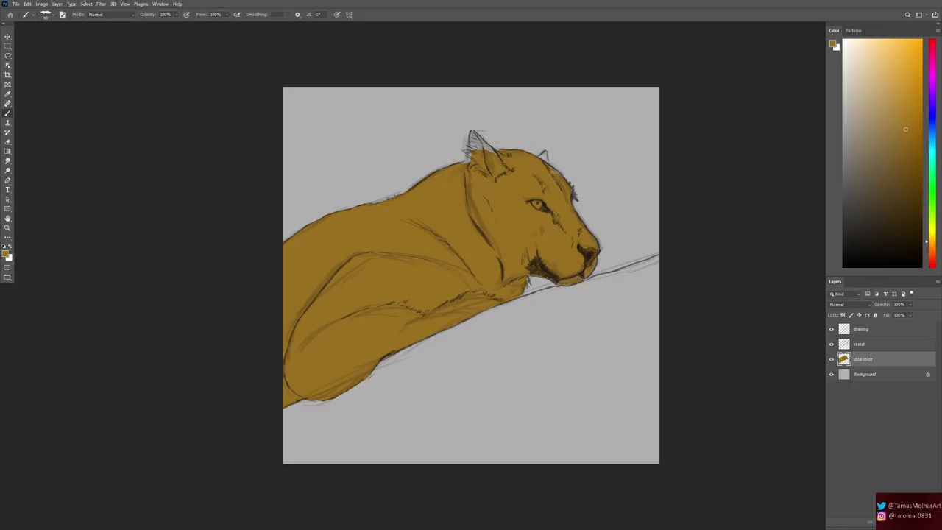
Step: Add dark strokes along the ear edges and fill the small far ear with gold
{"action": "scroll", "coordinate": [503, 151], "scroll_direction": "up", "scroll_amount": 5}
{"action": "mouse_move", "coordinate": [383, 169]}
{"action": "left_mouse_down"}
{"action": "mouse_move", "coordinate": [408, 92]}
{"action": "mouse_move", "coordinate": [478, 158]}
{"action": "left_mouse_up"}
{"action": "left_click_drag", "start_coordinate": [427, 125], "coordinate": [500, 173]}
{"action": "left_click_drag", "start_coordinate": [379, 136], "coordinate": [349, 158]}
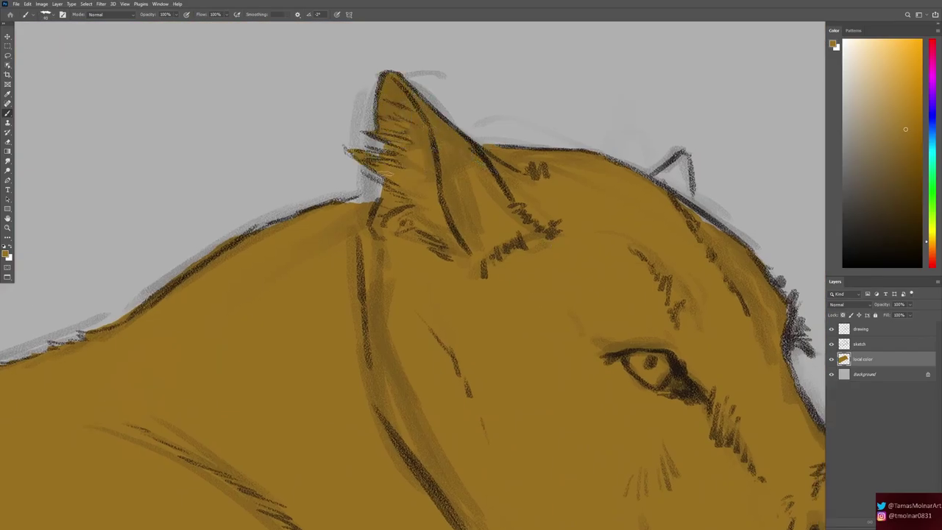
{"action": "left_click_drag", "start_coordinate": [655, 175], "coordinate": [688, 162]}
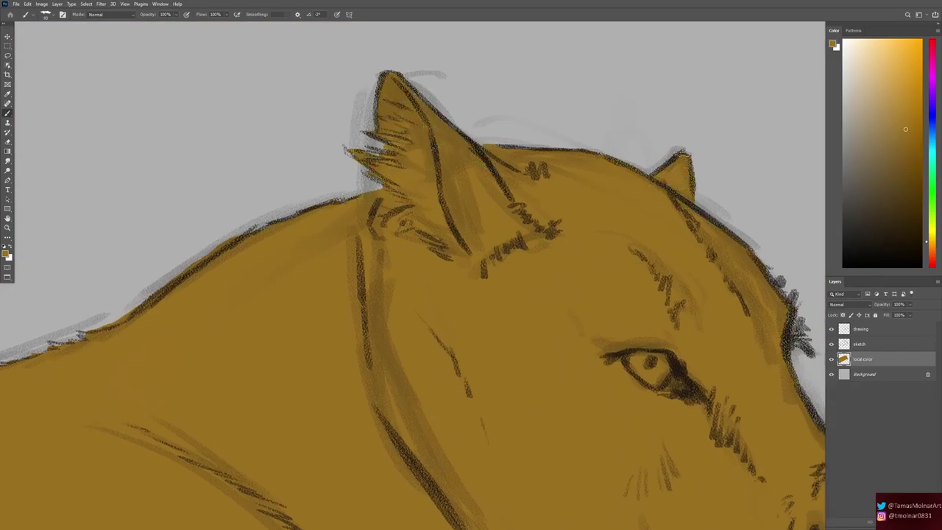
{"action": "scroll", "coordinate": [412, 272], "scroll_direction": "down", "scroll_amount": 3}
{"action": "scroll", "coordinate": [412, 272], "scroll_direction": "down", "scroll_amount": 5}
{"action": "scroll", "coordinate": [515, 331], "scroll_direction": "up", "scroll_amount": 3}
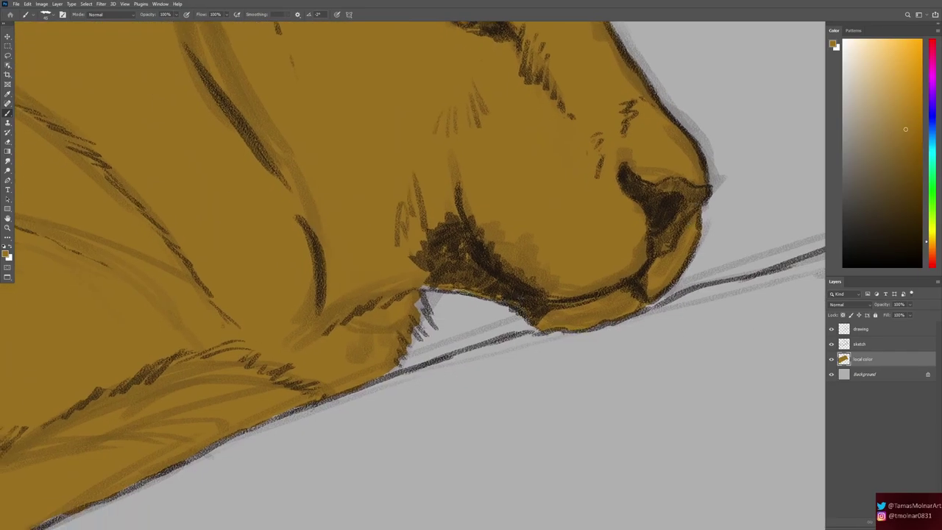
{"action": "scroll", "coordinate": [434, 302], "scroll_direction": "down", "scroll_amount": 2}
{"action": "scroll", "coordinate": [449, 294], "scroll_direction": "down", "scroll_amount": 3}
{"action": "scroll", "coordinate": [449, 295], "scroll_direction": "down", "scroll_amount": 1}
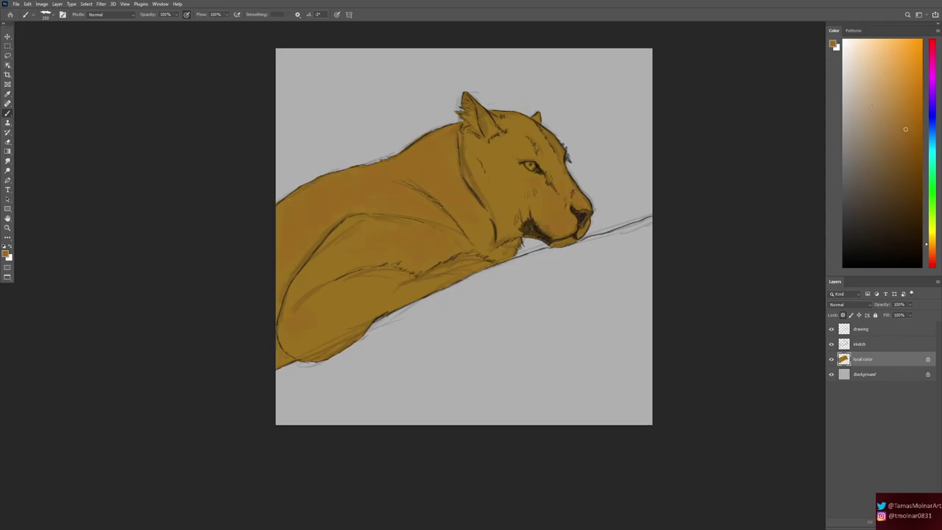
Step: Paint soft light highlights on the haunch, leg, belly, chest and neck
{"action": "left_click", "coordinate": [876, 106]}
{"action": "left_click_drag", "start_coordinate": [320, 245], "coordinate": [368, 276]}
{"action": "mouse_move", "coordinate": [301, 283]}
{"action": "left_mouse_down"}
{"action": "mouse_move", "coordinate": [371, 265]}
{"action": "mouse_move", "coordinate": [309, 357]}
{"action": "left_mouse_up"}
{"action": "left_click_drag", "start_coordinate": [279, 316], "coordinate": [360, 305]}
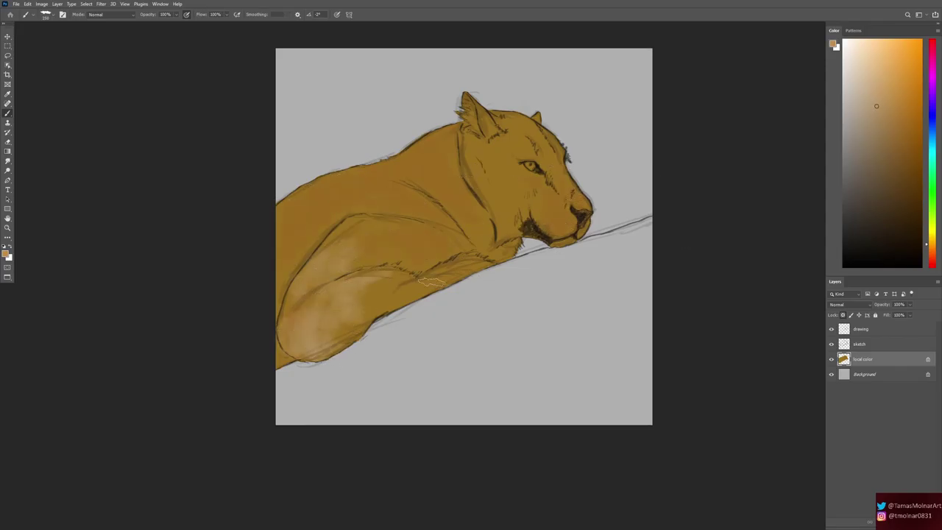
{"action": "mouse_move", "coordinate": [431, 281]}
{"action": "left_mouse_down"}
{"action": "mouse_move", "coordinate": [486, 261]}
{"action": "mouse_move", "coordinate": [522, 221]}
{"action": "mouse_move", "coordinate": [518, 188]}
{"action": "left_mouse_up"}
{"action": "left_click_drag", "start_coordinate": [552, 246], "coordinate": [585, 224]}
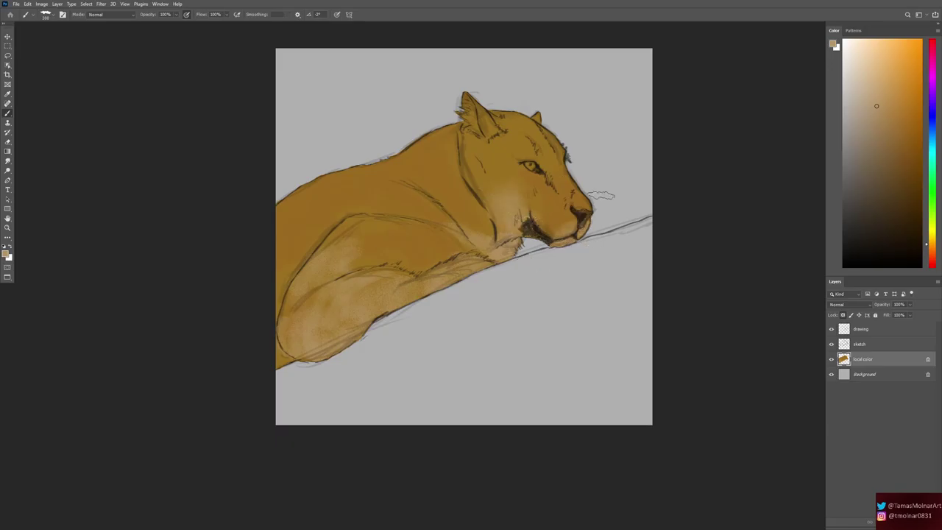
Step: Lighten the cheek, forehead, ear area, shoulder and flank with fur-sampled tones
{"action": "mouse_move", "coordinate": [544, 197]}
{"action": "left_mouse_down"}
{"action": "mouse_move", "coordinate": [517, 184]}
{"action": "mouse_move", "coordinate": [553, 140]}
{"action": "left_mouse_up"}
{"action": "left_click_drag", "start_coordinate": [551, 177], "coordinate": [555, 149]}
{"action": "left_click_drag", "start_coordinate": [531, 118], "coordinate": [480, 131]}
{"action": "mouse_move", "coordinate": [526, 156]}
{"action": "left_mouse_down"}
{"action": "mouse_move", "coordinate": [483, 178]}
{"action": "mouse_move", "coordinate": [442, 147]}
{"action": "left_mouse_up"}
{"action": "mouse_move", "coordinate": [445, 243]}
{"action": "left_mouse_down"}
{"action": "mouse_move", "coordinate": [375, 235]}
{"action": "mouse_move", "coordinate": [368, 250]}
{"action": "mouse_move", "coordinate": [388, 229]}
{"action": "mouse_move", "coordinate": [457, 214]}
{"action": "left_mouse_up"}
{"action": "left_click", "coordinate": [359, 195], "text": "alt"}
{"action": "left_click_drag", "start_coordinate": [537, 195], "coordinate": [497, 163]}
Step: Paint the chin and chest pale, then the lower belly and flank at 50% opacity
{"action": "left_click", "coordinate": [596, 225], "text": "alt"}
{"action": "mouse_move", "coordinate": [581, 242]}
{"action": "left_mouse_down"}
{"action": "mouse_move", "coordinate": [508, 232]}
{"action": "mouse_move", "coordinate": [490, 259]}
{"action": "mouse_move", "coordinate": [463, 225]}
{"action": "mouse_move", "coordinate": [526, 215]}
{"action": "left_mouse_up"}
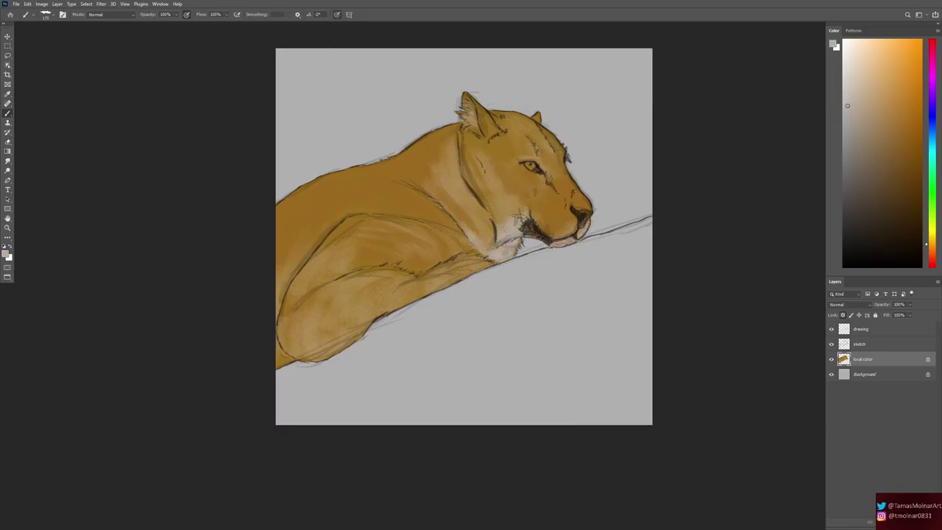
{"action": "key", "text": "3"}
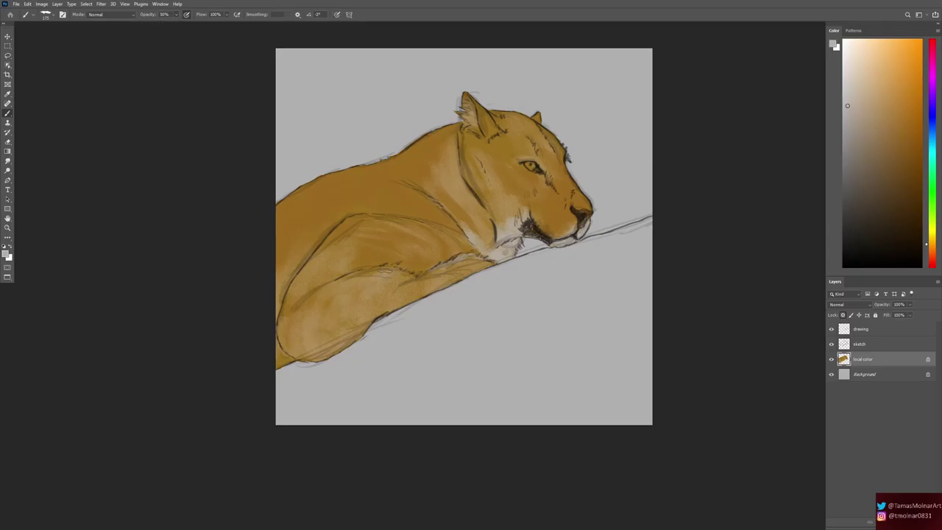
{"action": "left_click_drag", "start_coordinate": [401, 274], "coordinate": [309, 309]}
{"action": "left_click_drag", "start_coordinate": [368, 298], "coordinate": [474, 261]}
Step: Lighten the upper foreleg, back, forehead between the ears and cheek below the eye
{"action": "left_click_drag", "start_coordinate": [303, 279], "coordinate": [383, 225]}
{"action": "mouse_move", "coordinate": [334, 247]}
{"action": "left_mouse_down"}
{"action": "mouse_move", "coordinate": [408, 232]}
{"action": "mouse_move", "coordinate": [441, 140]}
{"action": "mouse_move", "coordinate": [401, 180]}
{"action": "left_mouse_up"}
{"action": "mouse_move", "coordinate": [531, 149]}
{"action": "left_mouse_down"}
{"action": "mouse_move", "coordinate": [548, 134]}
{"action": "mouse_move", "coordinate": [522, 116]}
{"action": "left_mouse_up"}
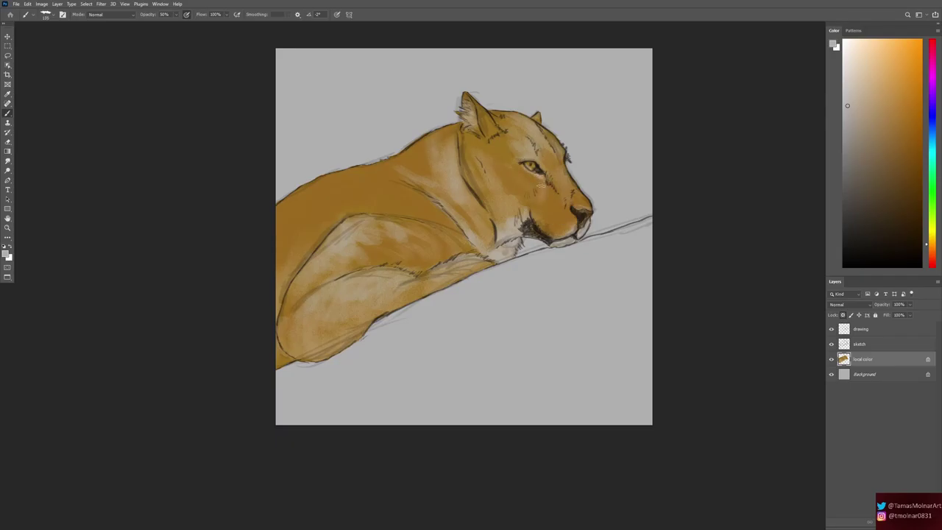
{"action": "left_click_drag", "start_coordinate": [539, 184], "coordinate": [534, 199]}
{"action": "left_click_drag", "start_coordinate": [315, 225], "coordinate": [277, 249]}
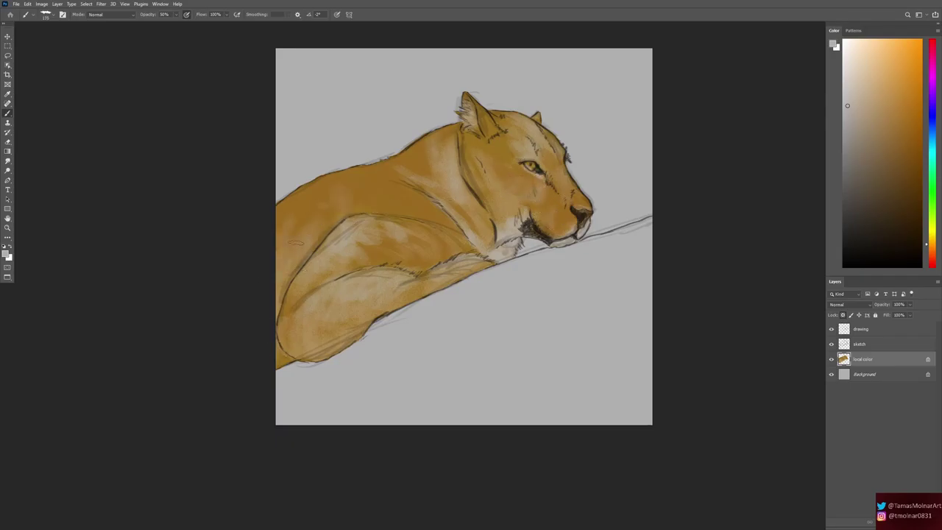
Step: Shade the neck, back and shoulder tan, adding cream strokes to chin, forehead and chest
{"action": "left_click", "coordinate": [905, 128]}
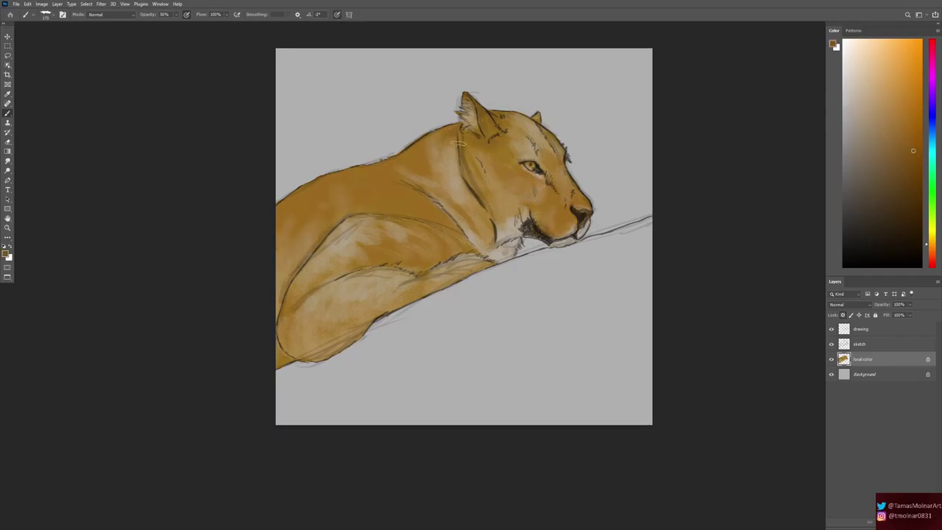
{"action": "mouse_move", "coordinate": [454, 136]}
{"action": "left_mouse_down"}
{"action": "mouse_move", "coordinate": [422, 155]}
{"action": "mouse_move", "coordinate": [435, 155]}
{"action": "left_mouse_up"}
{"action": "left_click_drag", "start_coordinate": [316, 198], "coordinate": [479, 235]}
{"action": "left_click", "coordinate": [561, 219], "text": "alt"}
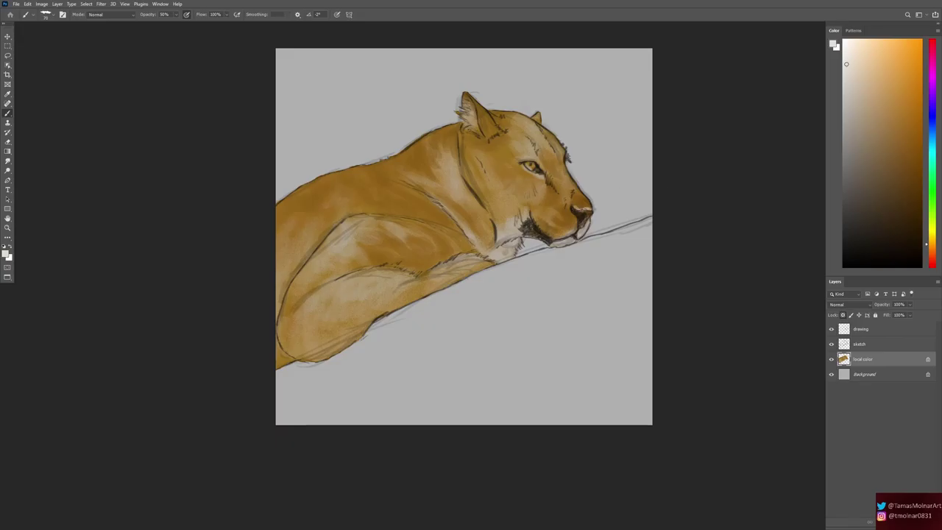
{"action": "mouse_move", "coordinate": [524, 215]}
{"action": "left_mouse_down"}
{"action": "mouse_move", "coordinate": [506, 236]}
{"action": "mouse_move", "coordinate": [507, 217]}
{"action": "left_mouse_up"}
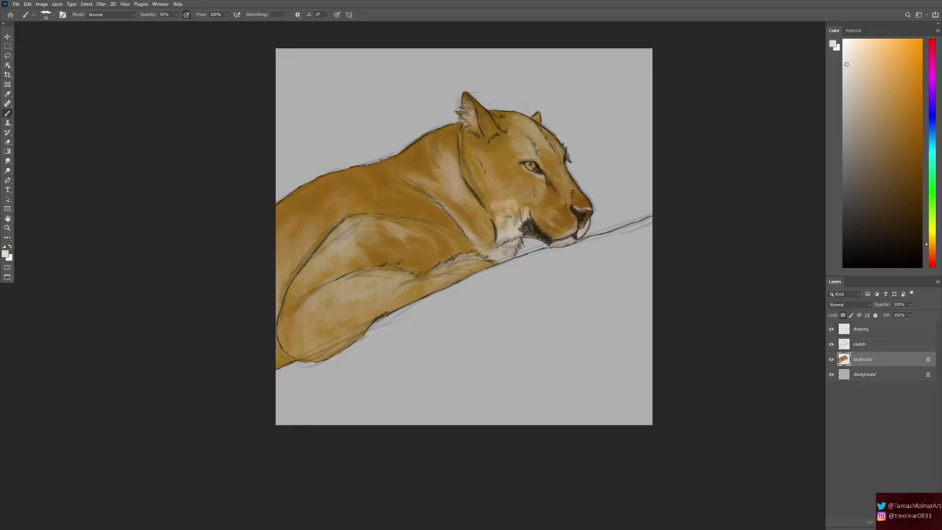
{"action": "left_click_drag", "start_coordinate": [532, 131], "coordinate": [538, 134]}
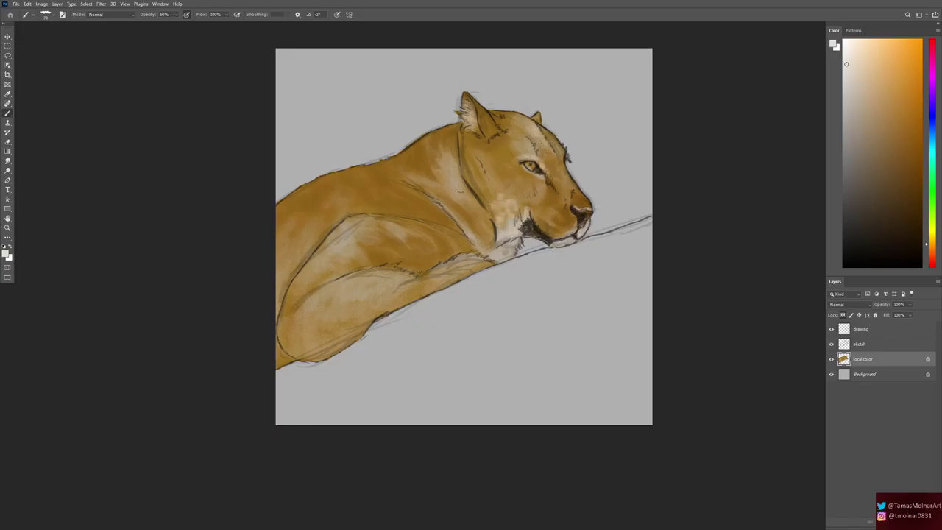
{"action": "mouse_move", "coordinate": [487, 250]}
{"action": "left_mouse_down"}
{"action": "mouse_move", "coordinate": [513, 261]}
{"action": "mouse_move", "coordinate": [342, 276]}
{"action": "left_mouse_up"}
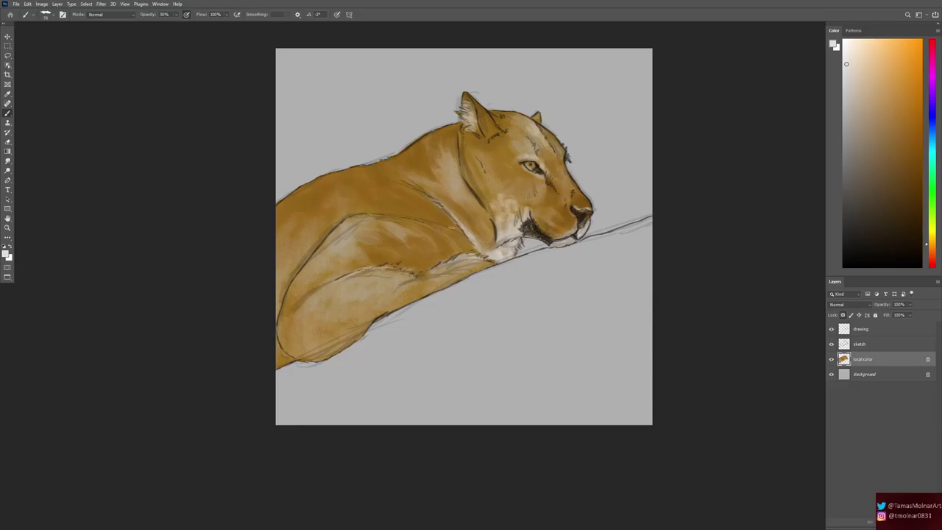
Step: Paint the eye dark green, then repaint it brighter green at 70% opacity
{"action": "left_click", "coordinate": [930, 212]}
{"action": "left_click", "coordinate": [908, 214]}
{"action": "scroll", "coordinate": [544, 169], "scroll_direction": "up", "scroll_amount": 5}
{"action": "mouse_move", "coordinate": [482, 239]}
{"action": "left_mouse_down"}
{"action": "mouse_move", "coordinate": [508, 258]}
{"action": "mouse_move", "coordinate": [485, 240]}
{"action": "mouse_move", "coordinate": [518, 240]}
{"action": "mouse_move", "coordinate": [515, 254]}
{"action": "mouse_move", "coordinate": [485, 250]}
{"action": "left_mouse_up"}
{"action": "left_click", "coordinate": [876, 78]}
{"action": "left_click", "coordinate": [48, 14]}
{"action": "left_click", "coordinate": [59, 116]}
{"action": "left_click_drag", "start_coordinate": [175, 14], "coordinate": [173, 23]}
Step: Paint black strokes around the eye and darken the nose, mouth line and chin
{"action": "key", "text": "d"}
{"action": "mouse_move", "coordinate": [512, 257]}
{"action": "left_mouse_down"}
{"action": "mouse_move", "coordinate": [541, 281]}
{"action": "mouse_move", "coordinate": [519, 239]}
{"action": "mouse_move", "coordinate": [526, 246]}
{"action": "mouse_move", "coordinate": [516, 266]}
{"action": "left_mouse_up"}
{"action": "left_click_drag", "start_coordinate": [471, 239], "coordinate": [548, 291]}
{"action": "left_click_drag", "start_coordinate": [559, 243], "coordinate": [452, 128]}
{"action": "mouse_move", "coordinate": [562, 306]}
{"action": "left_mouse_down"}
{"action": "mouse_move", "coordinate": [588, 330]}
{"action": "mouse_move", "coordinate": [589, 362]}
{"action": "mouse_move", "coordinate": [519, 423]}
{"action": "left_mouse_up"}
{"action": "left_click_drag", "start_coordinate": [573, 382], "coordinate": [485, 427]}
{"action": "mouse_move", "coordinate": [356, 379]}
{"action": "left_mouse_down"}
{"action": "mouse_move", "coordinate": [399, 384]}
{"action": "mouse_move", "coordinate": [449, 423]}
{"action": "left_mouse_up"}
Step: Shade the back, shoulder and upper leg with sampled tan at 53% opacity
{"action": "key", "text": "ctrl+0"}
{"action": "left_click", "coordinate": [306, 255], "text": "alt"}
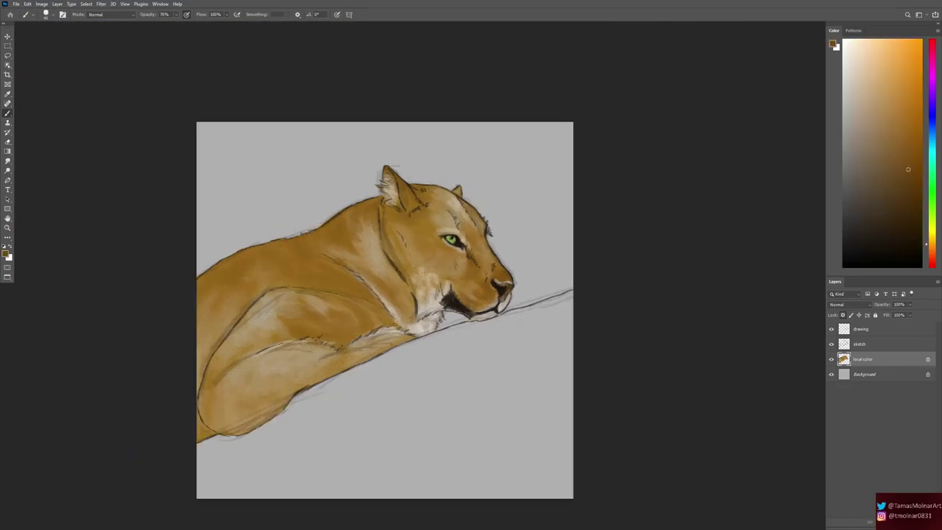
{"action": "key", "text": "5"}
{"action": "key", "text": "3"}
{"action": "left_click_drag", "start_coordinate": [331, 253], "coordinate": [236, 265]}
{"action": "left_click_drag", "start_coordinate": [287, 244], "coordinate": [250, 279]}
{"action": "left_click_drag", "start_coordinate": [360, 213], "coordinate": [317, 272]}
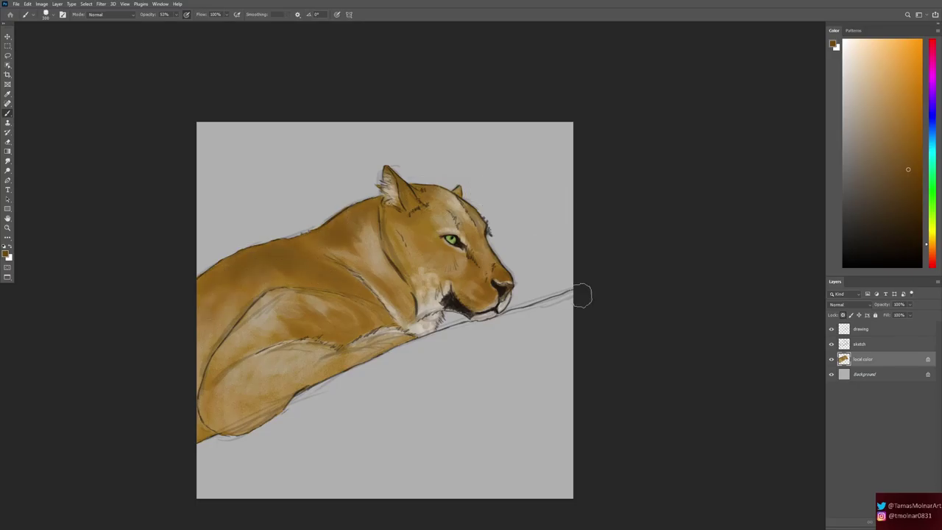
{"action": "mouse_move", "coordinate": [353, 302]}
{"action": "left_mouse_down"}
{"action": "mouse_move", "coordinate": [287, 331]}
{"action": "mouse_move", "coordinate": [269, 362]}
{"action": "left_mouse_up"}
{"action": "left_click_drag", "start_coordinate": [375, 302], "coordinate": [339, 323]}
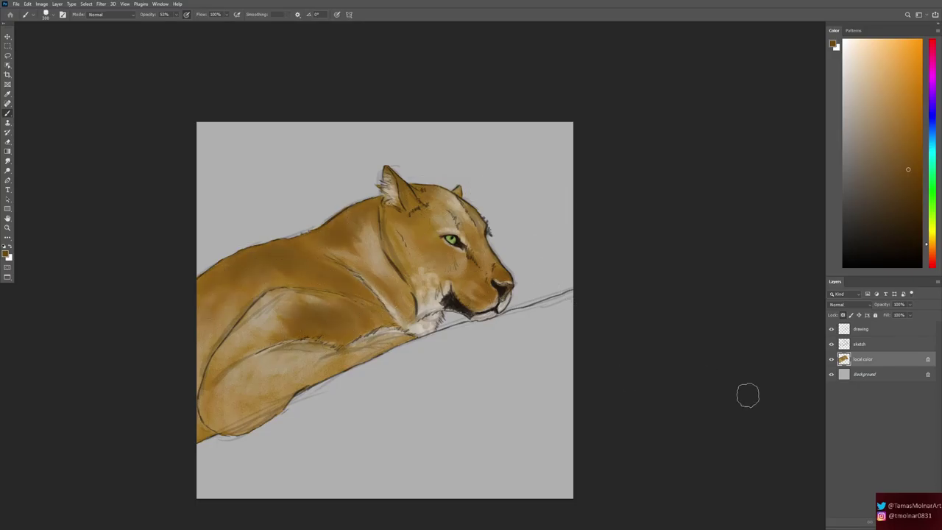
Step: Add a 'branch local color' layer beneath the cat and choose a large brush
{"action": "key", "text": "ctrl+shift+alt+n"}
{"action": "double_click", "coordinate": [860, 374]}
{"action": "type", "text": "branch local color"}
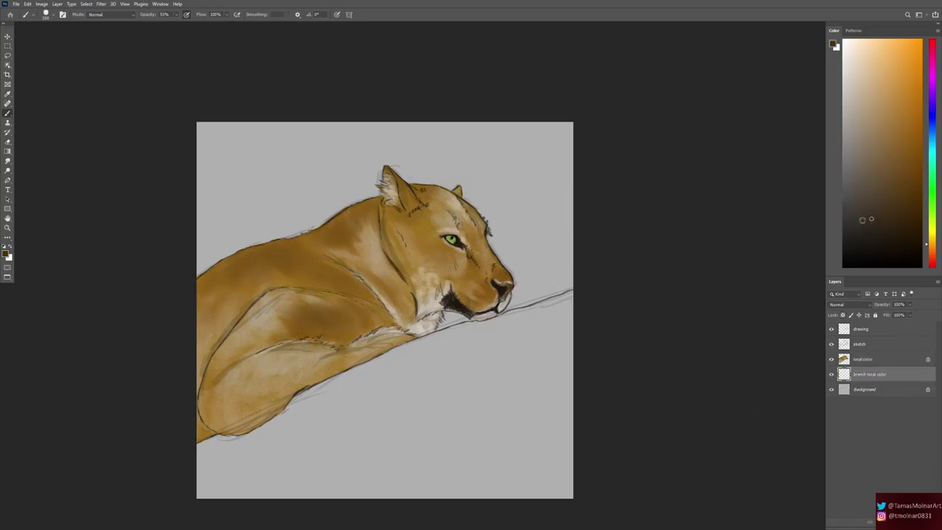
{"action": "left_click", "coordinate": [46, 14]}
{"action": "double_click", "coordinate": [64, 116]}
Step: Block in a dark grey branch across the lower canvas below the cat
{"action": "left_click_drag", "start_coordinate": [483, 433], "coordinate": [280, 441]}
{"action": "mouse_move", "coordinate": [327, 389]}
{"action": "left_mouse_down"}
{"action": "mouse_move", "coordinate": [526, 459]}
{"action": "mouse_move", "coordinate": [566, 302]}
{"action": "mouse_move", "coordinate": [412, 382]}
{"action": "mouse_move", "coordinate": [562, 432]}
{"action": "mouse_move", "coordinate": [294, 435]}
{"action": "mouse_move", "coordinate": [494, 435]}
{"action": "mouse_move", "coordinate": [570, 412]}
{"action": "left_mouse_up"}
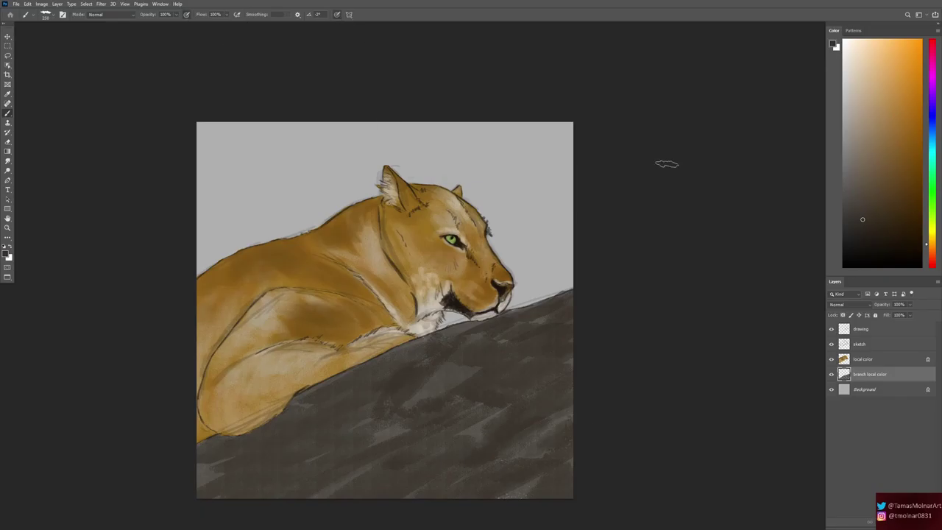
{"action": "mouse_move", "coordinate": [507, 338]}
{"action": "left_mouse_down"}
{"action": "mouse_move", "coordinate": [405, 371]}
{"action": "mouse_move", "coordinate": [315, 448]}
{"action": "mouse_move", "coordinate": [305, 501]}
{"action": "mouse_move", "coordinate": [517, 361]}
{"action": "mouse_move", "coordinate": [550, 395]}
{"action": "mouse_move", "coordinate": [544, 470]}
{"action": "left_mouse_up"}
{"action": "left_click", "coordinate": [442, 412], "text": "alt"}
{"action": "mouse_move", "coordinate": [361, 407]}
{"action": "left_mouse_down"}
{"action": "mouse_move", "coordinate": [391, 426]}
{"action": "mouse_move", "coordinate": [382, 471]}
{"action": "mouse_move", "coordinate": [514, 478]}
{"action": "mouse_move", "coordinate": [576, 389]}
{"action": "mouse_move", "coordinate": [559, 449]}
{"action": "mouse_move", "coordinate": [471, 431]}
{"action": "left_mouse_up"}
Step: Dab light green-grey and teal-green moss patches across the branch
{"action": "left_click", "coordinate": [559, 306], "text": "alt"}
{"action": "mouse_move", "coordinate": [504, 408]}
{"action": "left_mouse_down"}
{"action": "mouse_move", "coordinate": [370, 416]}
{"action": "mouse_move", "coordinate": [382, 449]}
{"action": "mouse_move", "coordinate": [515, 371]}
{"action": "left_mouse_up"}
{"action": "mouse_move", "coordinate": [471, 338]}
{"action": "left_mouse_down"}
{"action": "mouse_move", "coordinate": [515, 353]}
{"action": "mouse_move", "coordinate": [562, 339]}
{"action": "left_mouse_up"}
{"action": "left_click", "coordinate": [916, 231]}
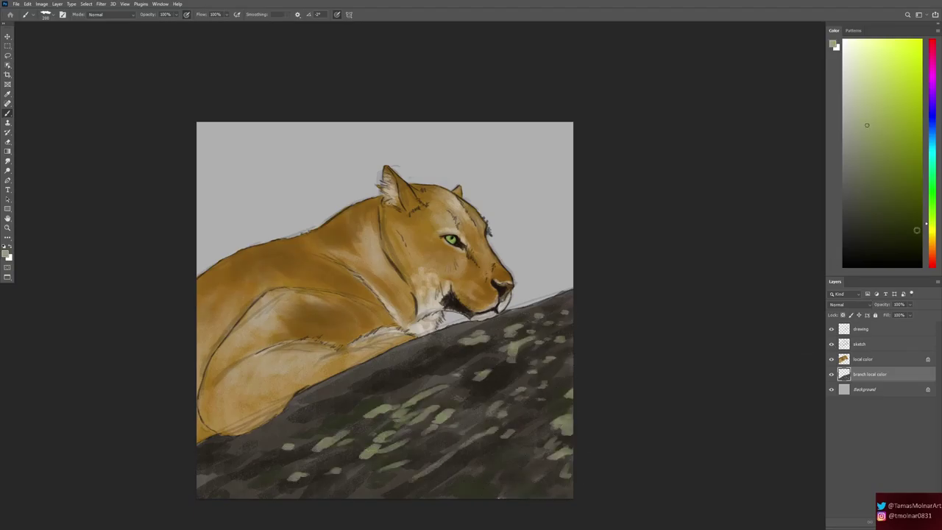
{"action": "left_click", "coordinate": [925, 199]}
{"action": "mouse_move", "coordinate": [420, 406]}
{"action": "left_mouse_down"}
{"action": "mouse_move", "coordinate": [387, 427]}
{"action": "mouse_move", "coordinate": [375, 452]}
{"action": "mouse_move", "coordinate": [264, 423]}
{"action": "left_mouse_up"}
{"action": "left_click_drag", "start_coordinate": [530, 323], "coordinate": [529, 354]}
Step: Add dark green moss strokes to the lower-right part of the branch
{"action": "left_click", "coordinate": [924, 214]}
{"action": "left_click", "coordinate": [888, 230]}
{"action": "left_click_drag", "start_coordinate": [541, 427], "coordinate": [526, 442]}
{"action": "mouse_move", "coordinate": [482, 469]}
{"action": "left_mouse_down"}
{"action": "mouse_move", "coordinate": [537, 454]}
{"action": "mouse_move", "coordinate": [500, 438]}
{"action": "left_mouse_up"}
Step: Create a 'sky local color' layer just above the Background layer
{"action": "key", "text": "alt+bracketleft"}
{"action": "key", "text": "ctrl+shift+alt+n"}
{"action": "double_click", "coordinate": [863, 389]}
Step: Paint the sky behind the cat in light tan on the sky layer
{"action": "left_click", "coordinate": [931, 245]}
{"action": "left_click", "coordinate": [863, 88]}
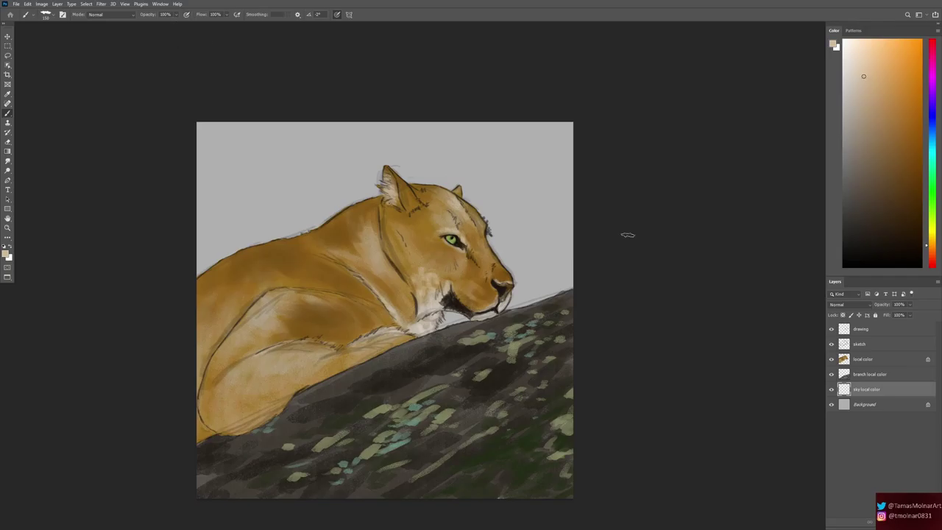
{"action": "left_click_drag", "start_coordinate": [243, 136], "coordinate": [235, 250]}
{"action": "mouse_move", "coordinate": [522, 294]}
{"action": "left_mouse_down"}
{"action": "mouse_move", "coordinate": [545, 177]}
{"action": "mouse_move", "coordinate": [260, 152]}
{"action": "mouse_move", "coordinate": [474, 125]}
{"action": "mouse_move", "coordinate": [496, 193]}
{"action": "left_mouse_up"}
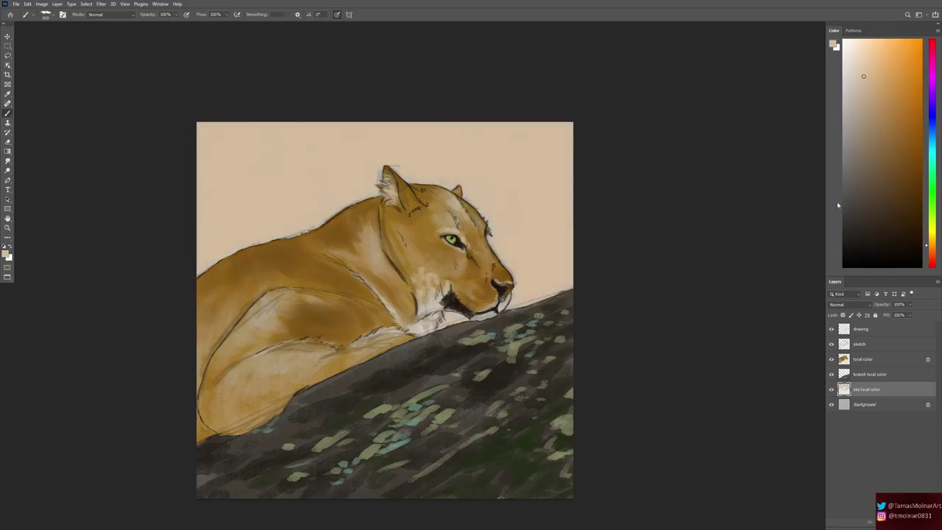
Step: Darken the branch with broad black strokes and patches, including its bottom edge
{"action": "key", "text": "alt+bracketright"}
{"action": "key", "text": "d"}
{"action": "left_click_drag", "start_coordinate": [356, 373], "coordinate": [471, 360]}
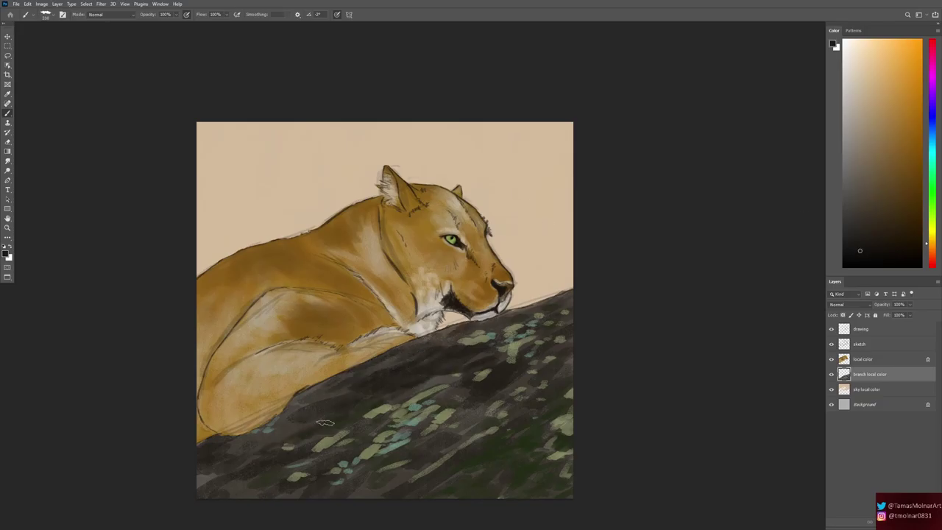
{"action": "left_click_drag", "start_coordinate": [279, 427], "coordinate": [235, 479]}
{"action": "left_click_drag", "start_coordinate": [382, 411], "coordinate": [545, 375]}
{"action": "mouse_move", "coordinate": [397, 441]}
{"action": "left_mouse_down"}
{"action": "mouse_move", "coordinate": [535, 343]}
{"action": "mouse_move", "coordinate": [403, 361]}
{"action": "left_mouse_up"}
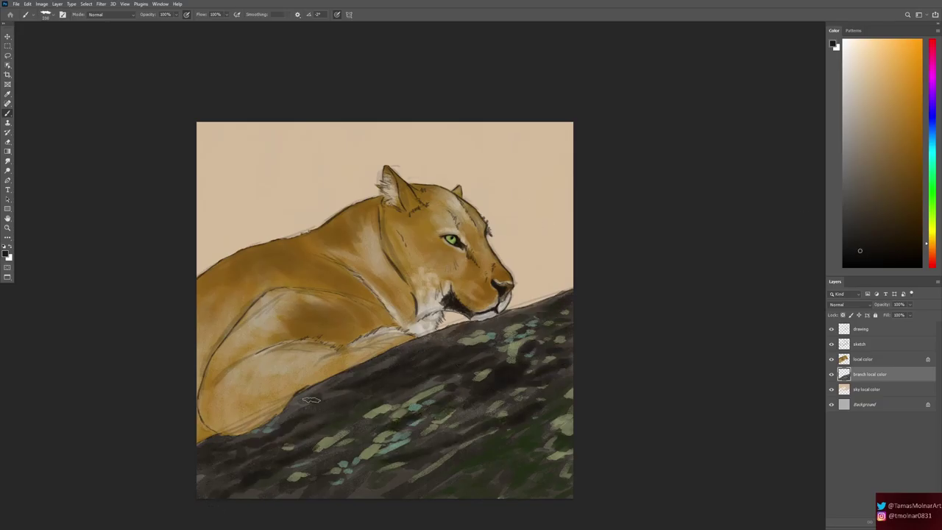
{"action": "left_click_drag", "start_coordinate": [323, 394], "coordinate": [470, 478]}
{"action": "left_click_drag", "start_coordinate": [250, 486], "coordinate": [421, 419]}
{"action": "left_click_drag", "start_coordinate": [500, 397], "coordinate": [559, 384]}
{"action": "left_click_drag", "start_coordinate": [506, 456], "coordinate": [445, 479]}
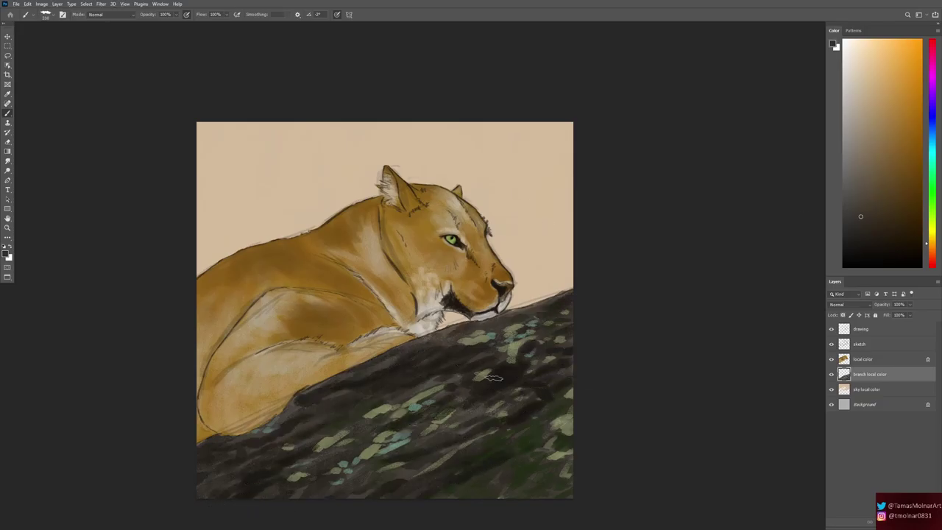
Step: Add light grey texture strokes across the branch
{"action": "left_click", "coordinate": [493, 382], "text": "alt"}
{"action": "left_click_drag", "start_coordinate": [394, 358], "coordinate": [422, 346]}
{"action": "mouse_move", "coordinate": [354, 377]}
{"action": "left_mouse_down"}
{"action": "mouse_move", "coordinate": [452, 333]}
{"action": "mouse_move", "coordinate": [511, 320]}
{"action": "left_mouse_up"}
{"action": "mouse_move", "coordinate": [441, 367]}
{"action": "left_mouse_down"}
{"action": "mouse_move", "coordinate": [503, 359]}
{"action": "mouse_move", "coordinate": [548, 303]}
{"action": "left_mouse_up"}
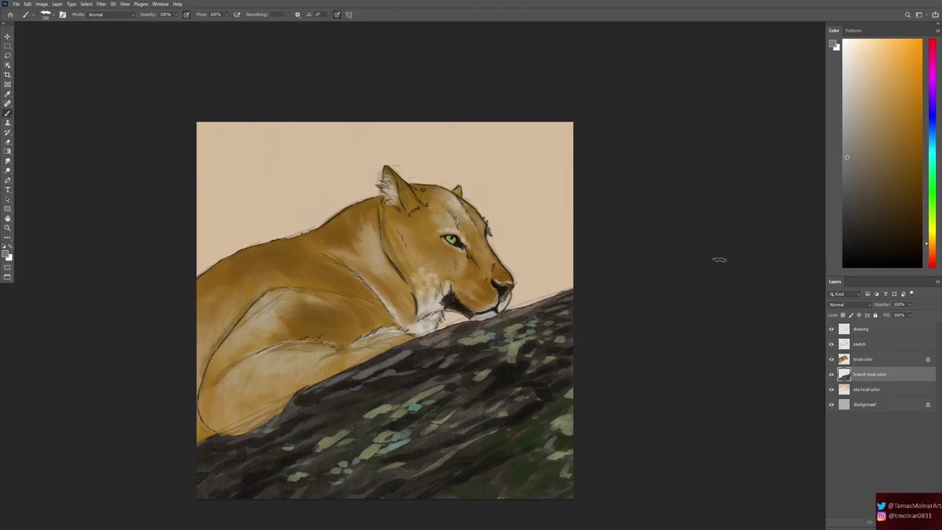
Step: Darken the lion's nose with grey strokes on the cat's colour layer, then shift hue red-orange
{"action": "left_click", "coordinate": [883, 358]}
{"action": "scroll", "coordinate": [472, 279], "scroll_direction": "up", "scroll_amount": 4}
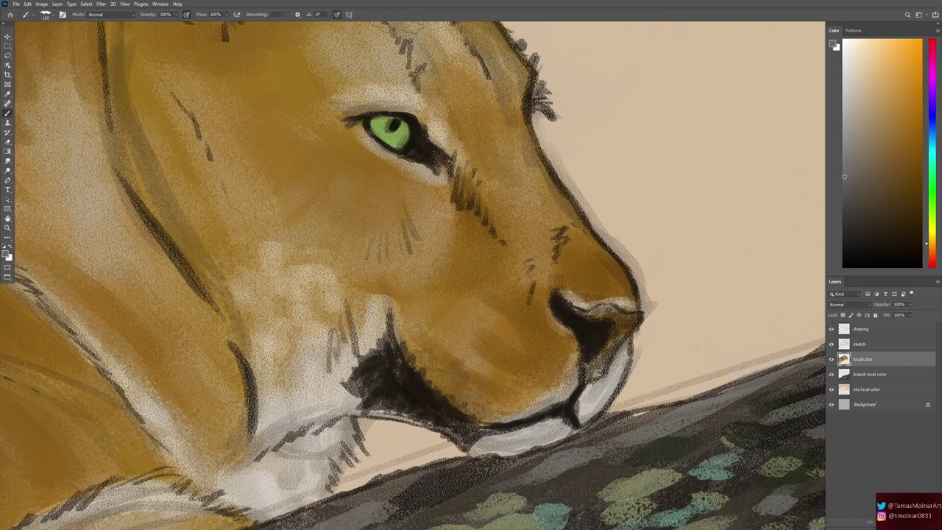
{"action": "mouse_move", "coordinate": [567, 310]}
{"action": "left_mouse_down"}
{"action": "mouse_move", "coordinate": [614, 308]}
{"action": "mouse_move", "coordinate": [640, 324]}
{"action": "mouse_move", "coordinate": [587, 386]}
{"action": "left_mouse_up"}
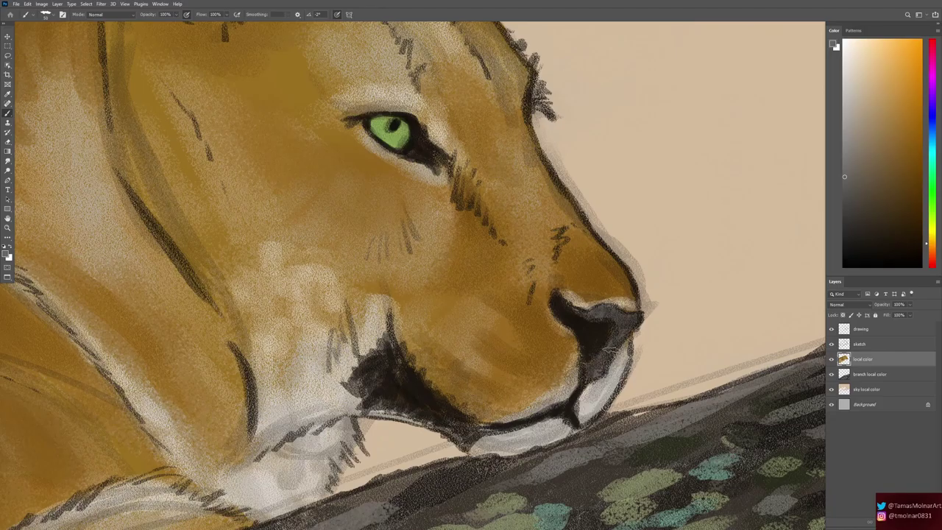
{"action": "left_click", "coordinate": [935, 255]}
{"action": "left_click", "coordinate": [876, 175]}
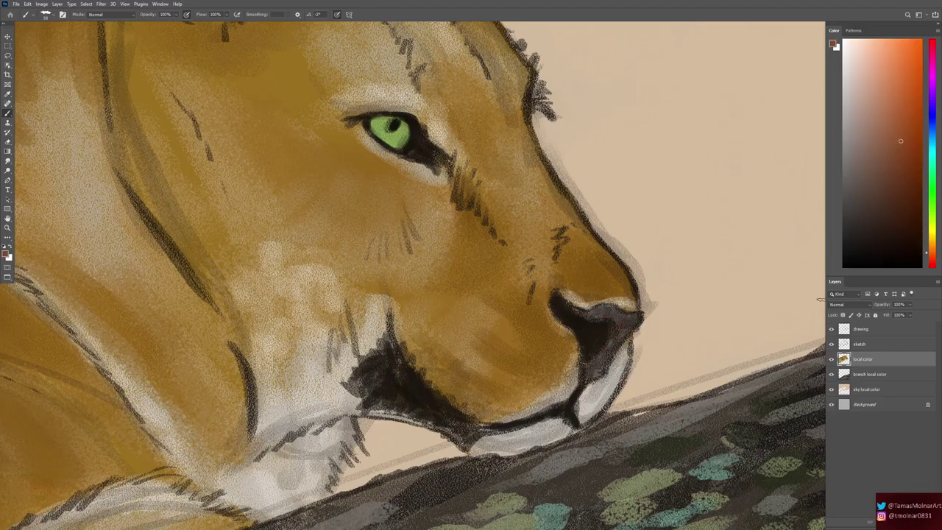
Step: Sample a light tan from the lion's fur and hide the colour layers
{"action": "scroll", "coordinate": [619, 274], "scroll_direction": "down", "scroll_amount": 5}
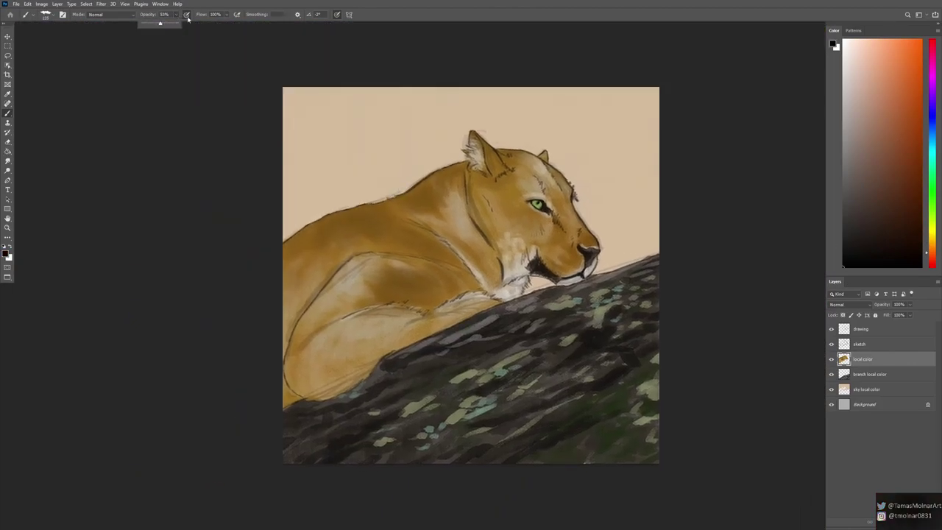
{"action": "left_click", "coordinate": [463, 260], "text": "alt"}
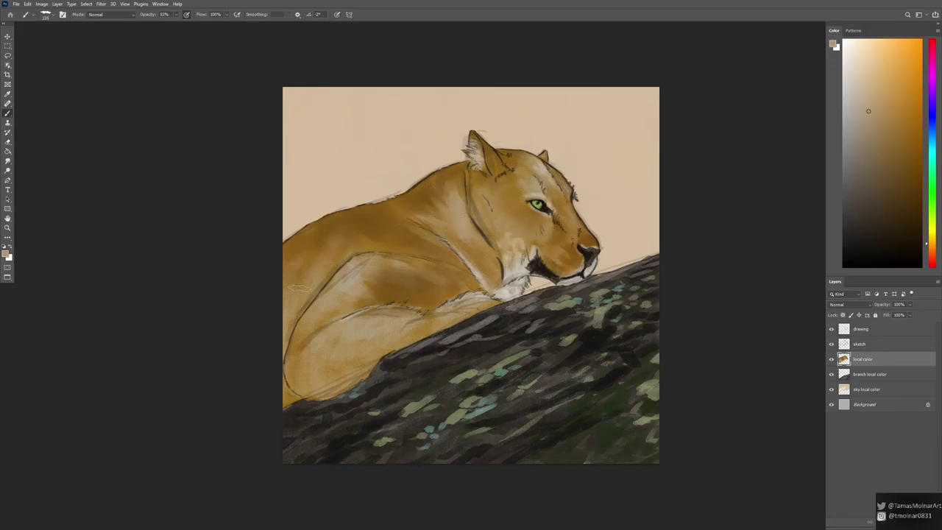
{"action": "left_click_drag", "start_coordinate": [831, 360], "coordinate": [831, 375]}
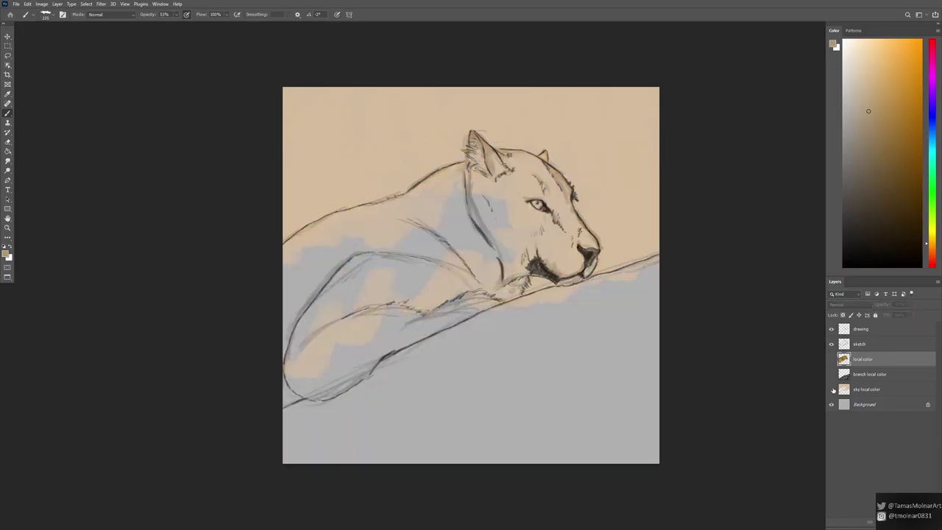
Step: Hide the colour layers and set up a black brush at 94% opacity on the sketch layer
{"action": "left_click", "coordinate": [832, 389]}
{"action": "left_click", "coordinate": [831, 329]}
{"action": "left_click", "coordinate": [879, 345]}
{"action": "key", "text": "ctrl+z"}
{"action": "key", "text": "ctrl+z"}
{"action": "key", "text": "9"}
{"action": "key", "text": "4"}
{"action": "key", "text": "d"}
Step: Try new cheek, jaw and ear-edge lines, undoing the strokes that don't work
{"action": "left_click_drag", "start_coordinate": [461, 198], "coordinate": [487, 244]}
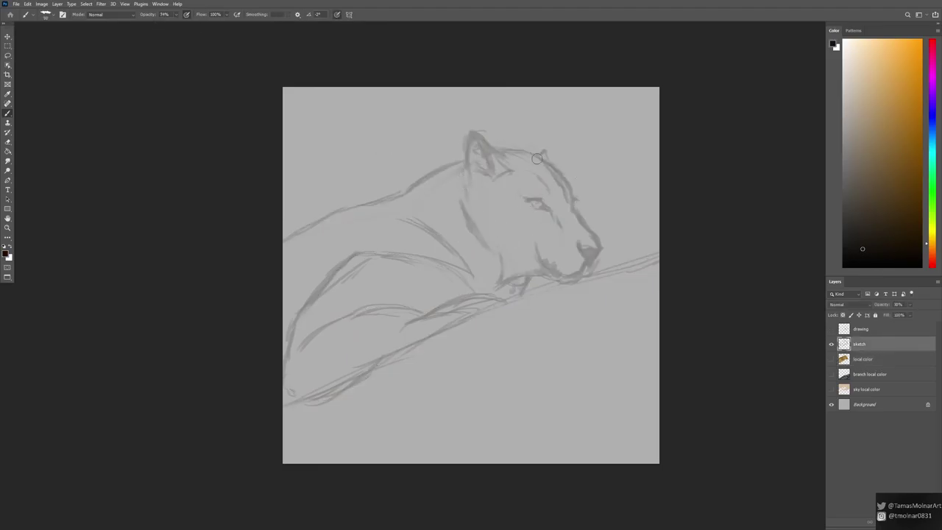
{"action": "left_click_drag", "start_coordinate": [459, 186], "coordinate": [486, 256]}
{"action": "key", "text": "ctrl+z"}
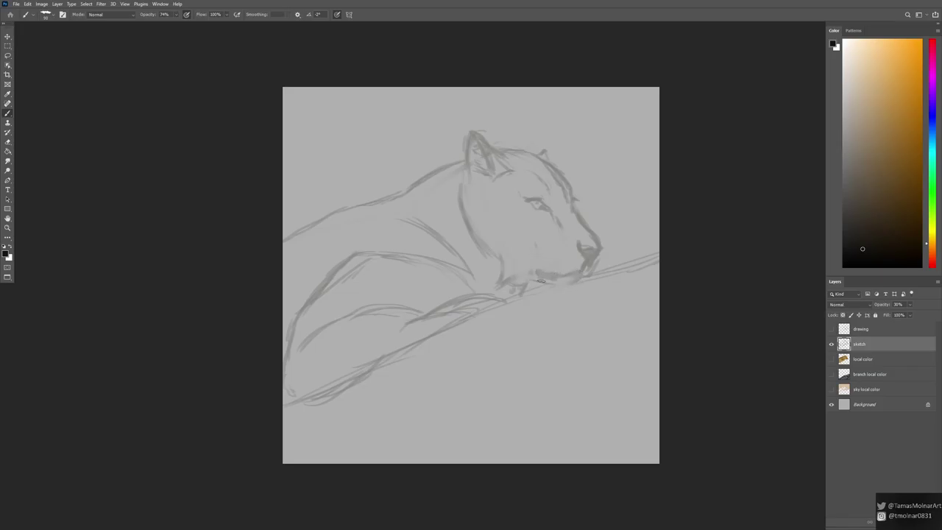
{"action": "key", "text": "ctrl+z"}
{"action": "left_click_drag", "start_coordinate": [464, 179], "coordinate": [460, 138]}
{"action": "key", "text": "ctrl+z"}
{"action": "key", "text": "ctrl+z"}
{"action": "key", "text": "ctrl+z"}
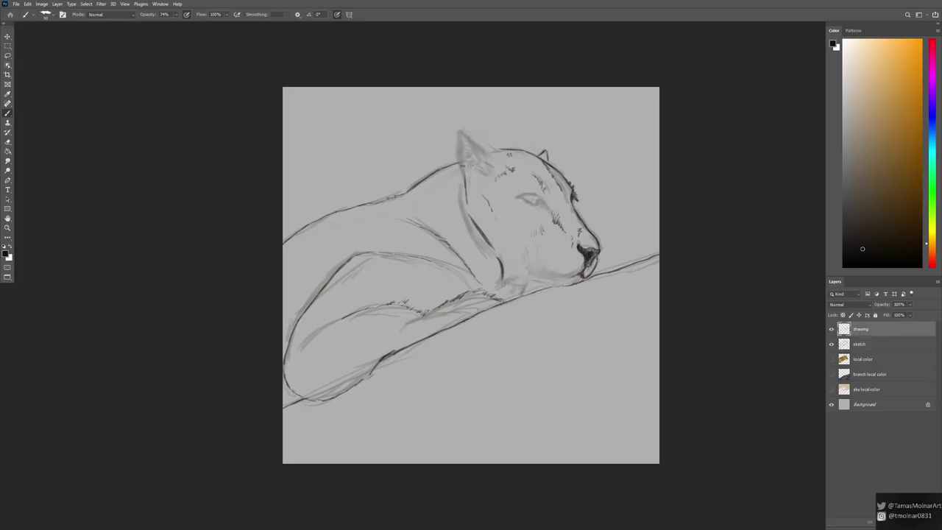
Step: Outline the ear tip and inner edge, hatch ear fur, and contour the head top
{"action": "scroll", "coordinate": [471, 142], "scroll_direction": "up", "scroll_amount": 5}
{"action": "left_click_drag", "start_coordinate": [403, 128], "coordinate": [395, 117]}
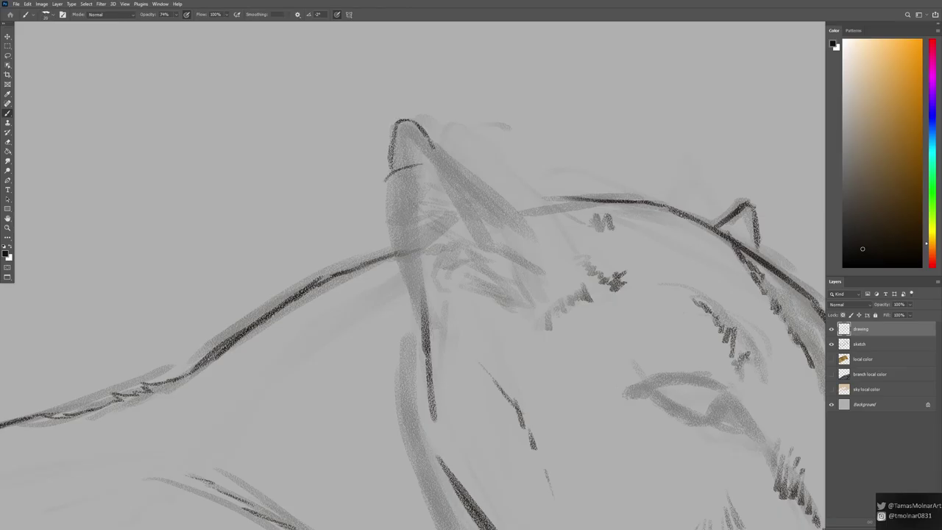
{"action": "left_click_drag", "start_coordinate": [365, 199], "coordinate": [438, 195]}
{"action": "left_click_drag", "start_coordinate": [377, 236], "coordinate": [432, 254]}
{"action": "mouse_move", "coordinate": [426, 137]}
{"action": "left_mouse_down"}
{"action": "mouse_move", "coordinate": [553, 285]}
{"action": "mouse_move", "coordinate": [494, 305]}
{"action": "left_mouse_up"}
{"action": "left_click_drag", "start_coordinate": [445, 196], "coordinate": [477, 289]}
{"action": "left_click_drag", "start_coordinate": [399, 266], "coordinate": [465, 278]}
{"action": "left_click_drag", "start_coordinate": [433, 144], "coordinate": [470, 178]}
{"action": "left_click_drag", "start_coordinate": [469, 177], "coordinate": [529, 215]}
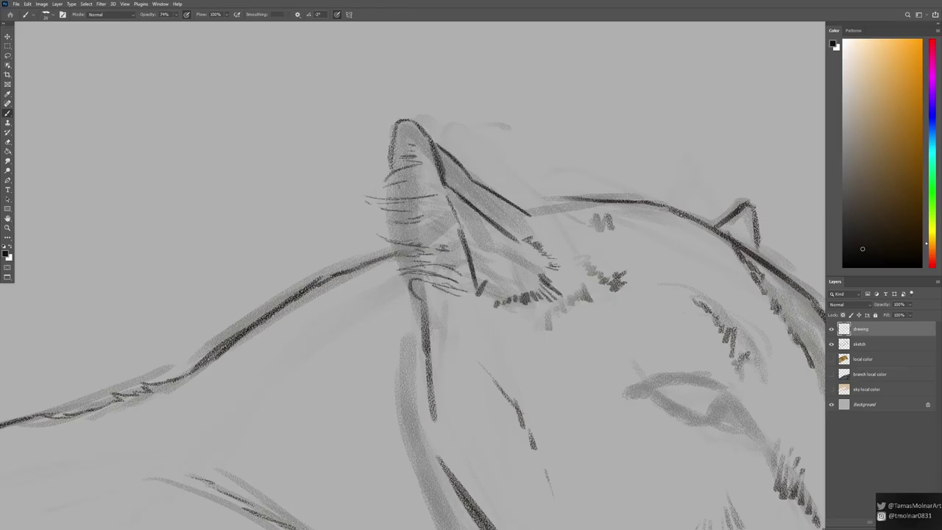
Step: Sharpen the eye with a redrawn upper outline, thicker rim and shadowed corner
{"action": "left_click_drag", "start_coordinate": [597, 331], "coordinate": [458, 253]}
{"action": "mouse_move", "coordinate": [492, 309]}
{"action": "left_mouse_down"}
{"action": "mouse_move", "coordinate": [582, 313]}
{"action": "mouse_move", "coordinate": [561, 340]}
{"action": "left_mouse_up"}
{"action": "mouse_move", "coordinate": [579, 303]}
{"action": "left_mouse_down"}
{"action": "mouse_move", "coordinate": [617, 353]}
{"action": "mouse_move", "coordinate": [618, 373]}
{"action": "mouse_move", "coordinate": [571, 331]}
{"action": "mouse_move", "coordinate": [616, 368]}
{"action": "left_mouse_up"}
{"action": "scroll", "coordinate": [618, 326], "scroll_direction": "down", "scroll_amount": 3}
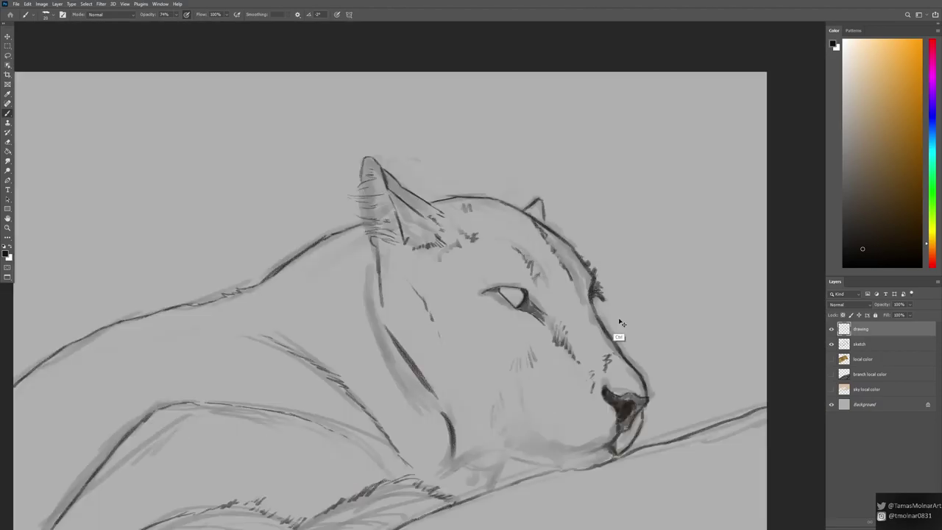
{"action": "scroll", "coordinate": [618, 325], "scroll_direction": "up", "scroll_amount": 1}
{"action": "scroll", "coordinate": [618, 326], "scroll_direction": "down", "scroll_amount": 2}
{"action": "scroll", "coordinate": [622, 255], "scroll_direction": "up", "scroll_amount": 3}
{"action": "scroll", "coordinate": [621, 255], "scroll_direction": "down", "scroll_amount": 1}
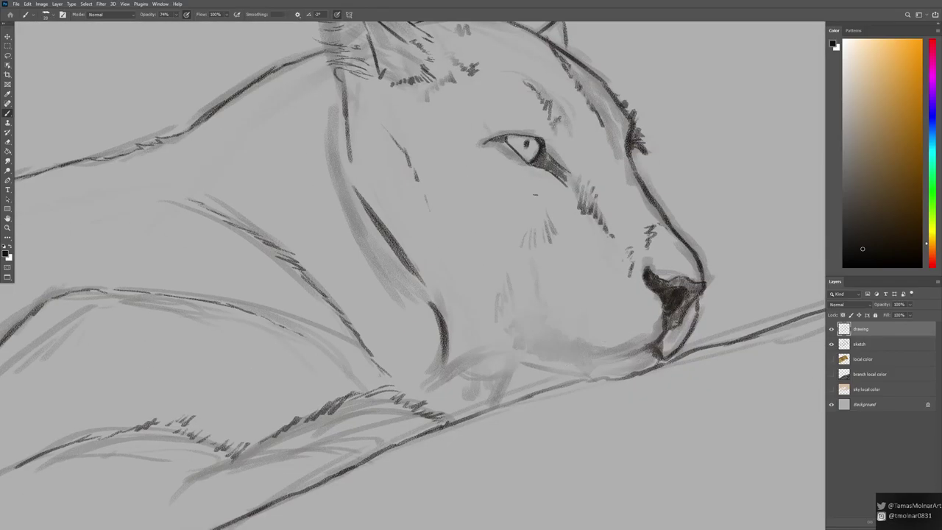
Step: Draw the chin contour along the branch with short fur strokes beneath it
{"action": "left_click_drag", "start_coordinate": [654, 353], "coordinate": [523, 346]}
{"action": "mouse_move", "coordinate": [577, 361]}
{"action": "left_mouse_down"}
{"action": "mouse_move", "coordinate": [570, 378]}
{"action": "mouse_move", "coordinate": [530, 368]}
{"action": "mouse_move", "coordinate": [426, 386]}
{"action": "left_mouse_up"}
{"action": "scroll", "coordinate": [684, 294], "scroll_direction": "down", "scroll_amount": 3}
{"action": "scroll", "coordinate": [683, 295], "scroll_direction": "down", "scroll_amount": 3}
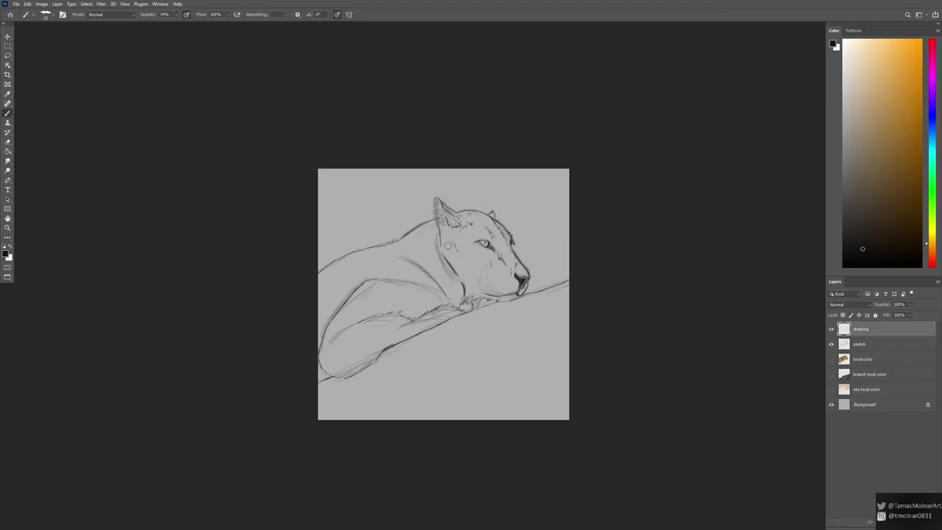
{"action": "scroll", "coordinate": [472, 272], "scroll_direction": "up", "scroll_amount": 5}
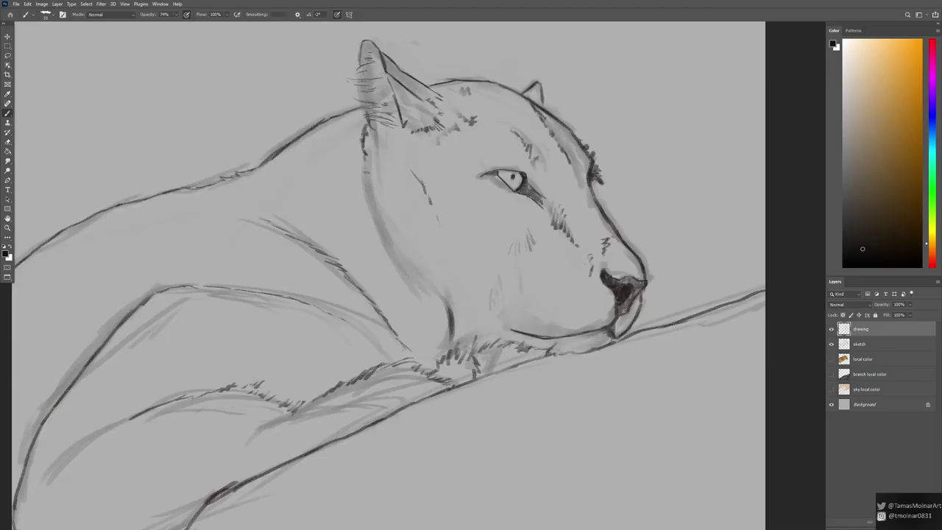
Step: Add the neck contour, the left ear's inner edge and chin hatching, then fit the painting on screen
{"action": "mouse_move", "coordinate": [365, 154]}
{"action": "left_mouse_down"}
{"action": "mouse_move", "coordinate": [401, 269]}
{"action": "mouse_move", "coordinate": [448, 311]}
{"action": "left_mouse_up"}
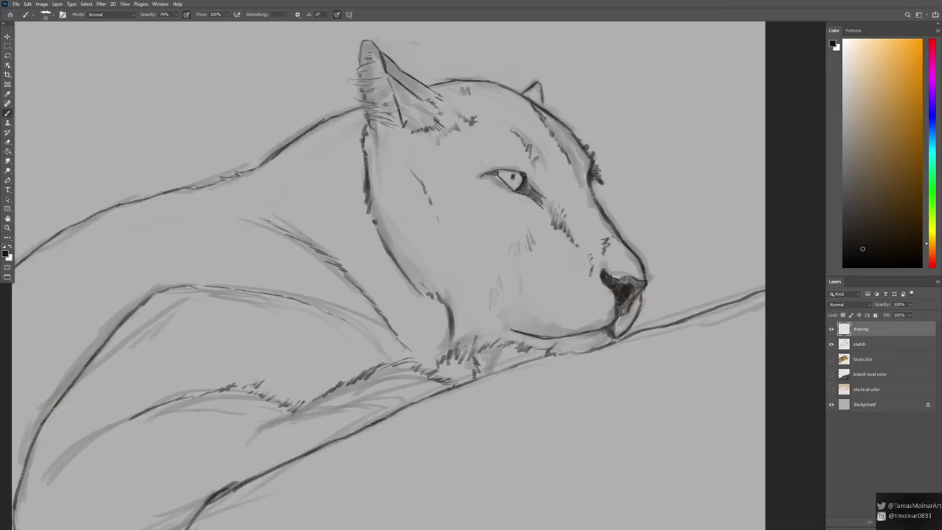
{"action": "left_click_drag", "start_coordinate": [385, 77], "coordinate": [409, 134]}
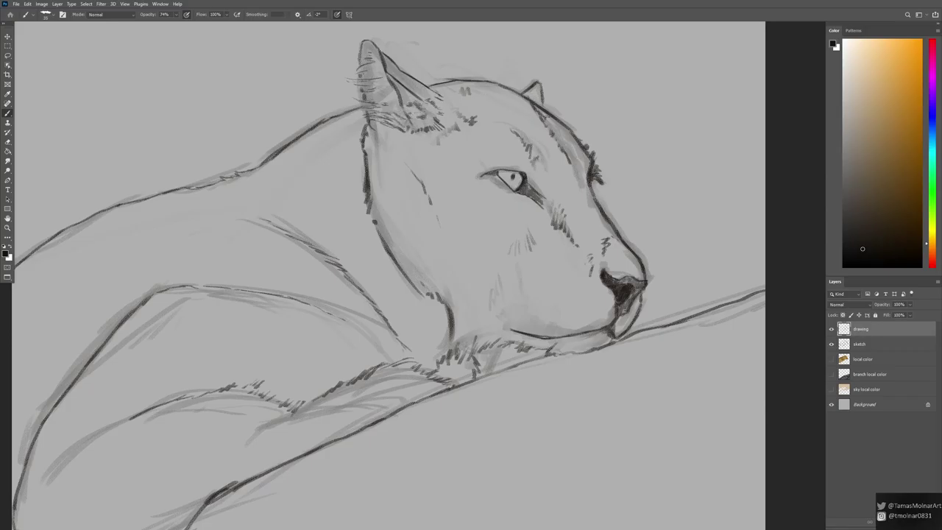
{"action": "left_click_drag", "start_coordinate": [555, 330], "coordinate": [515, 342]}
{"action": "mouse_move", "coordinate": [507, 305]}
{"action": "left_mouse_down"}
{"action": "mouse_move", "coordinate": [517, 333]}
{"action": "mouse_move", "coordinate": [556, 336]}
{"action": "mouse_move", "coordinate": [532, 332]}
{"action": "left_mouse_up"}
{"action": "mouse_move", "coordinate": [499, 316]}
{"action": "left_mouse_down"}
{"action": "mouse_move", "coordinate": [505, 329]}
{"action": "mouse_move", "coordinate": [535, 337]}
{"action": "mouse_move", "coordinate": [518, 344]}
{"action": "left_mouse_up"}
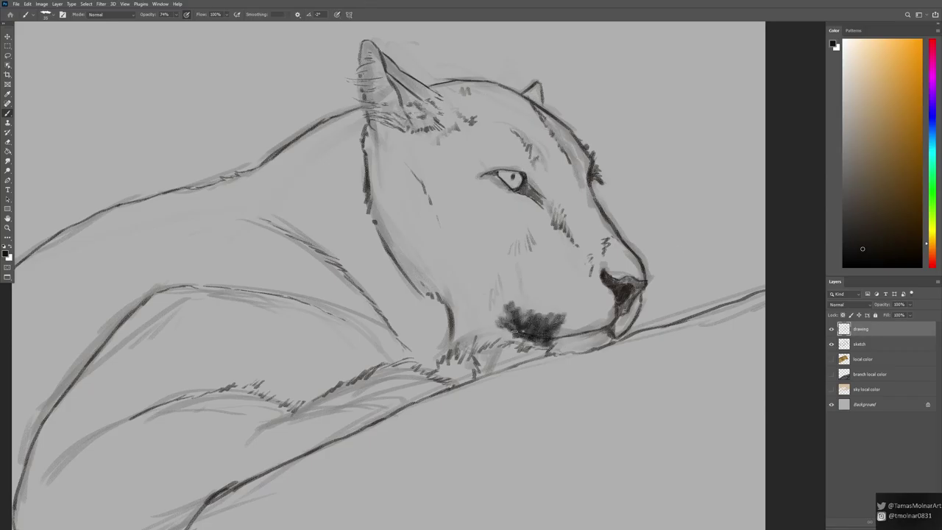
{"action": "key", "text": "ctrl+0"}
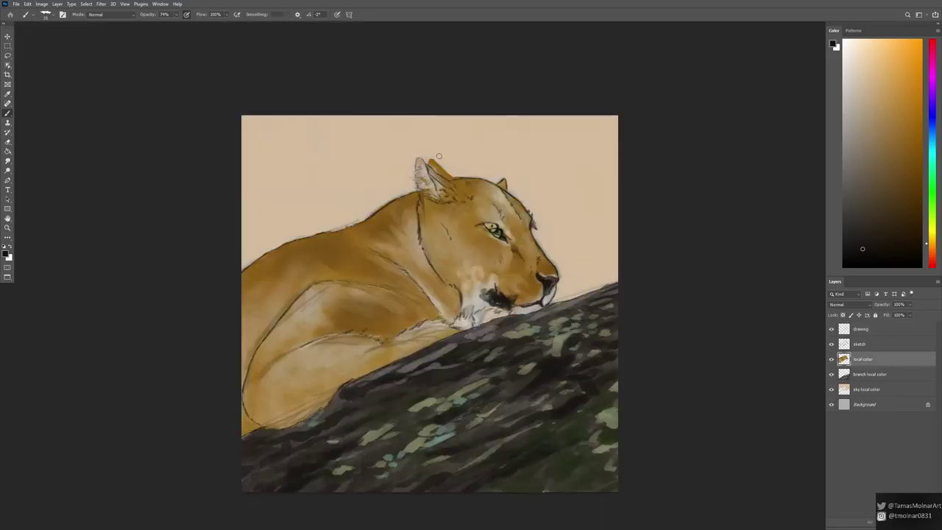
Step: Erase the eye's green and darken the fur at the ear base with a sampled brown
{"action": "left_click", "coordinate": [8, 140]}
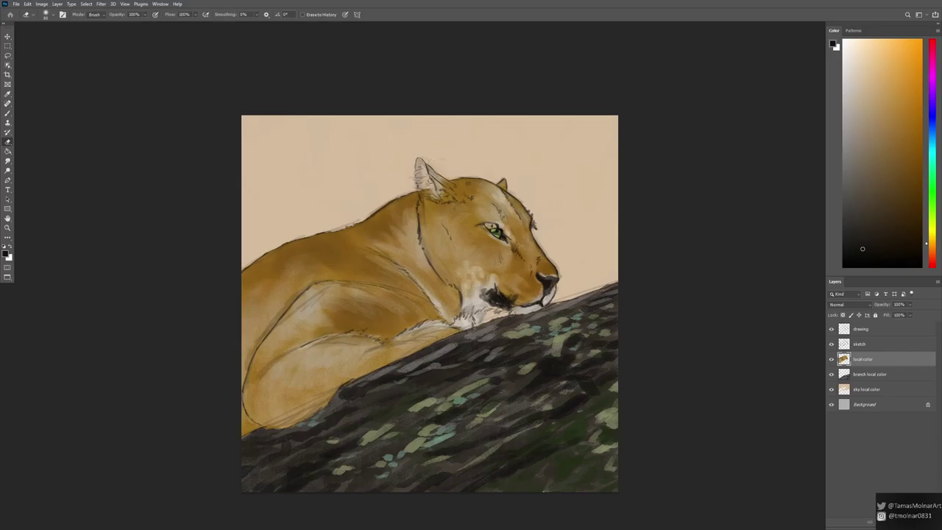
{"action": "left_click_drag", "start_coordinate": [499, 234], "coordinate": [487, 226]}
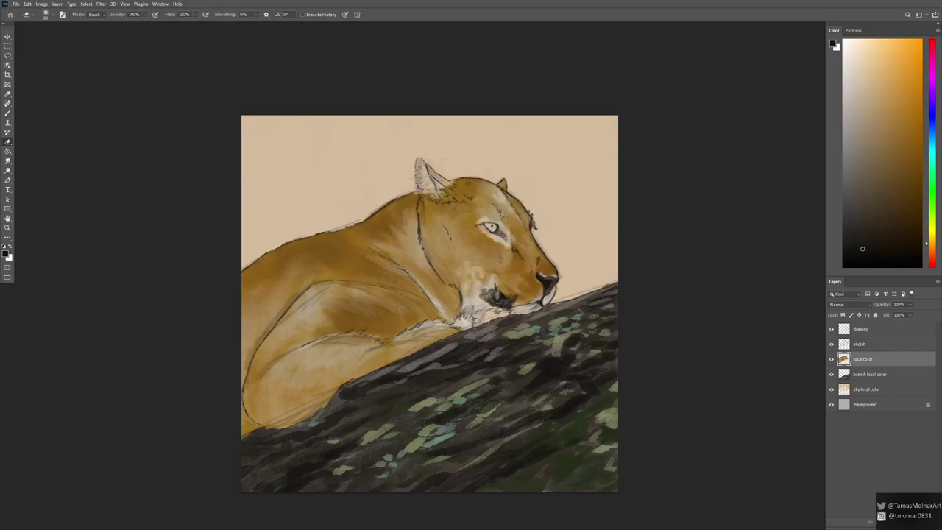
{"action": "key", "text": "b"}
{"action": "left_click", "coordinate": [456, 215], "text": "alt"}
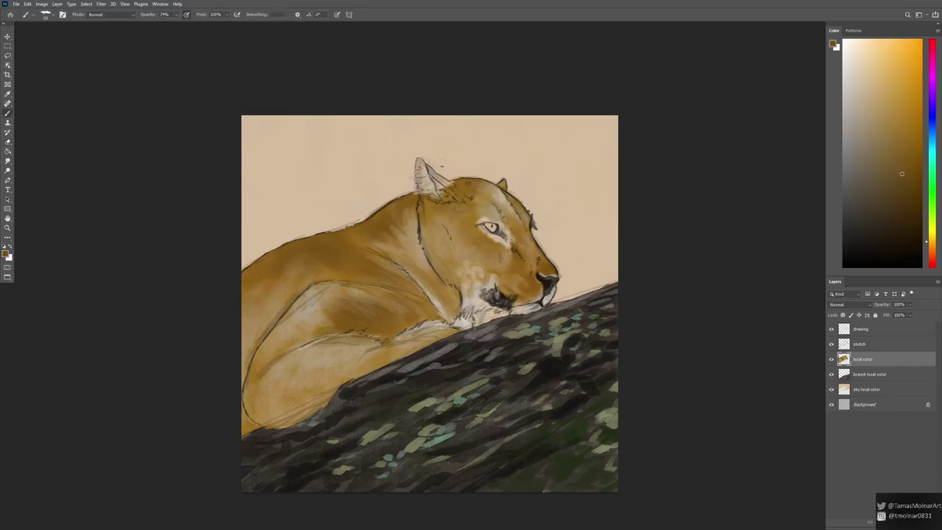
{"action": "scroll", "coordinate": [471, 273], "scroll_direction": "up", "scroll_amount": 1}
{"action": "left_click_drag", "start_coordinate": [418, 144], "coordinate": [434, 155]}
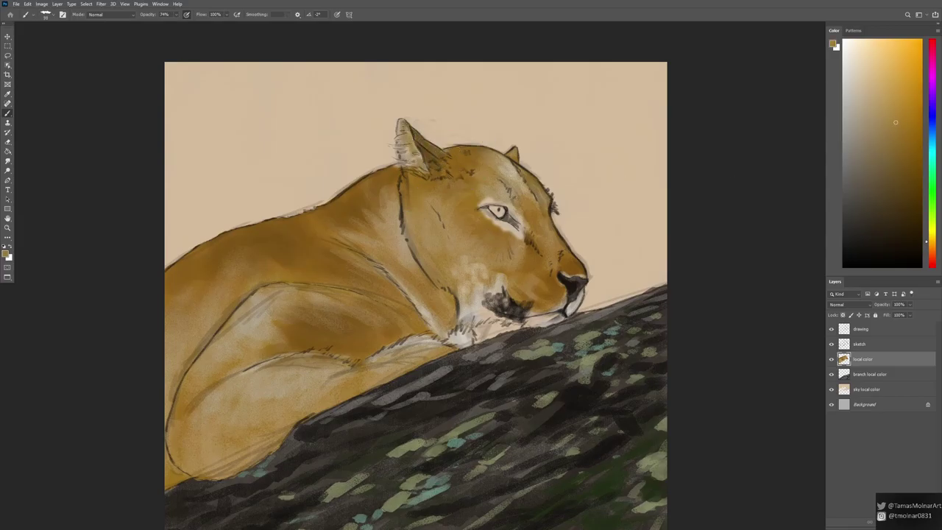
Step: Pick light beige-grey, muted pinkish-brown and near-white fur colours
{"action": "left_click", "coordinate": [405, 143], "text": "alt"}
{"action": "left_click", "coordinate": [493, 217], "text": "alt"}
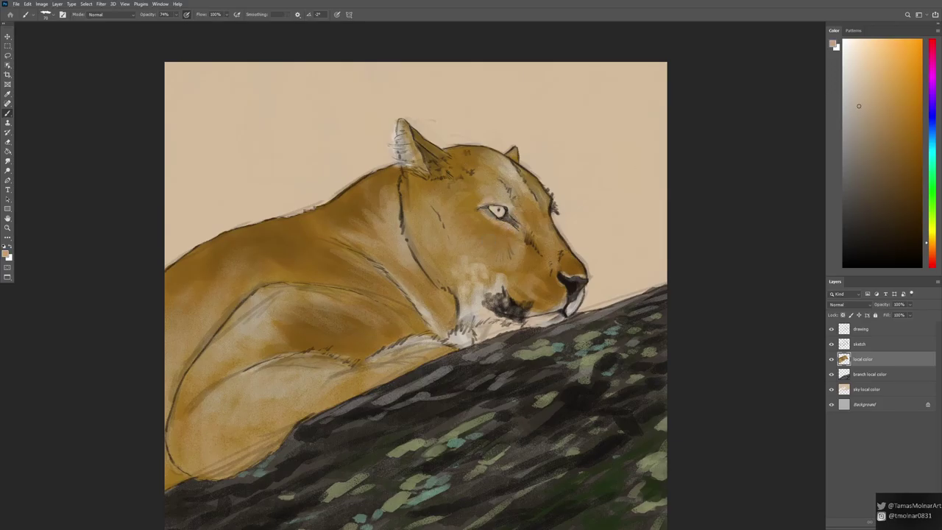
{"action": "left_click", "coordinate": [556, 316], "text": "alt"}
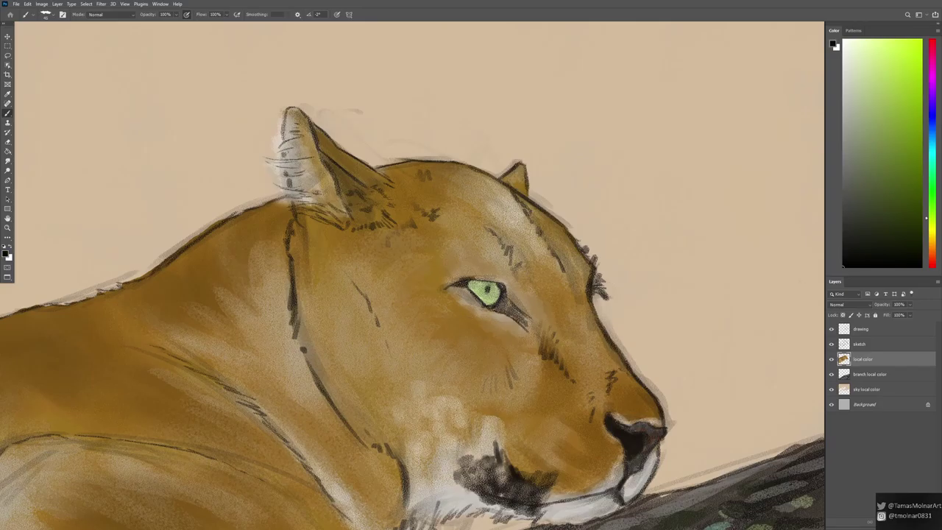
Step: Extend the eyelid line and erase stray sketch lines along the face, back and neck
{"action": "left_click_drag", "start_coordinate": [475, 284], "coordinate": [536, 328]}
{"action": "key", "text": "ctrl+minus"}
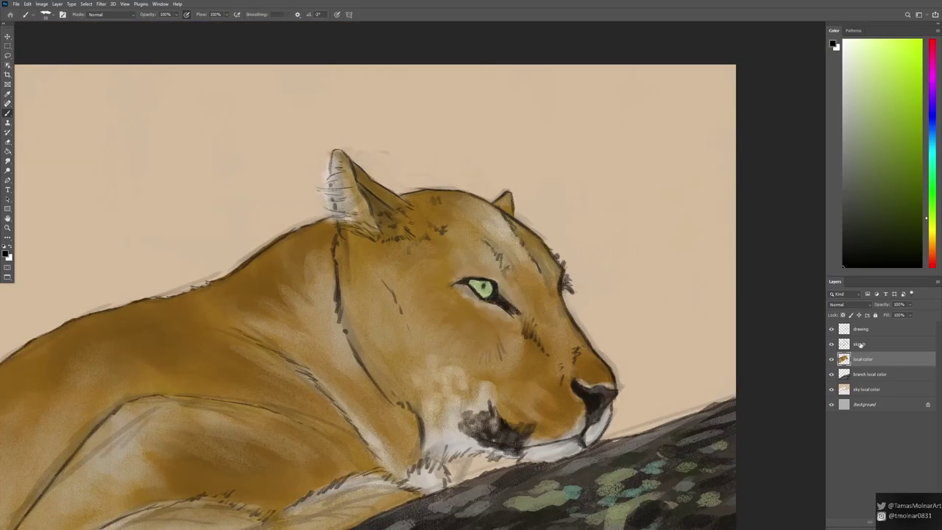
{"action": "key", "text": "alt+bracketright"}
{"action": "key", "text": "e"}
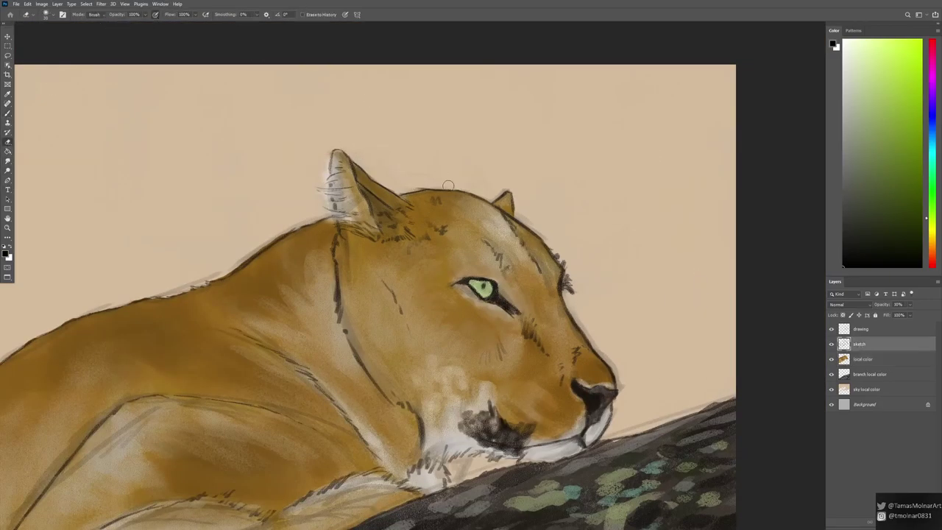
{"action": "left_click_drag", "start_coordinate": [515, 214], "coordinate": [603, 337]}
{"action": "mouse_move", "coordinate": [317, 214]}
{"action": "left_mouse_down"}
{"action": "mouse_move", "coordinate": [237, 261]}
{"action": "mouse_move", "coordinate": [102, 306]}
{"action": "left_mouse_up"}
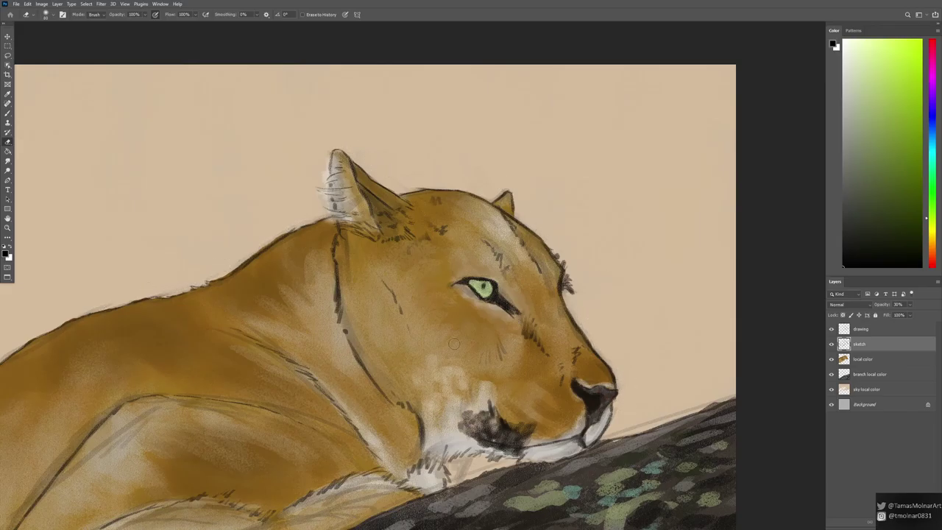
Step: Sample the tan-orange fur colour and select the local color layer
{"action": "left_click_drag", "start_coordinate": [213, 272], "coordinate": [517, 215]}
{"action": "left_click_drag", "start_coordinate": [574, 378], "coordinate": [490, 248]}
{"action": "left_click_drag", "start_coordinate": [324, 465], "coordinate": [292, 427]}
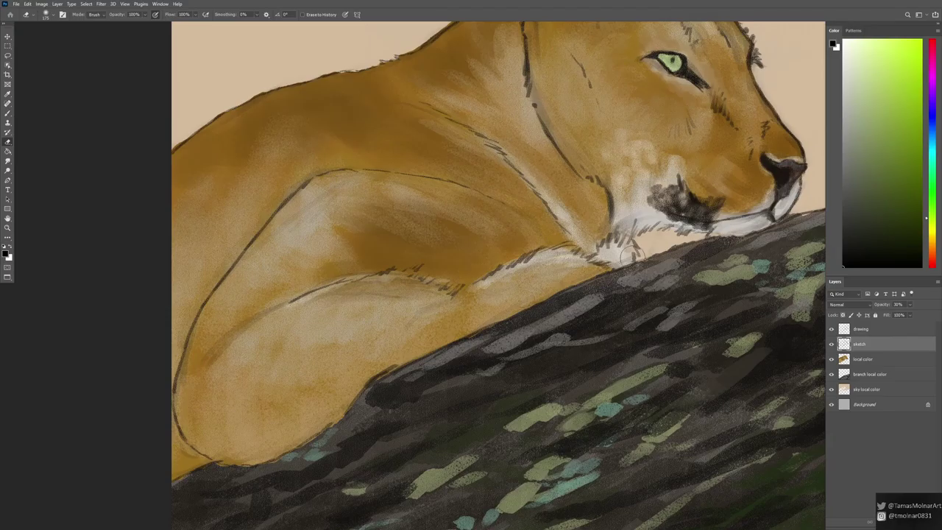
{"action": "left_click_drag", "start_coordinate": [723, 28], "coordinate": [596, 198]}
{"action": "mouse_move", "coordinate": [441, 331]}
{"action": "left_mouse_down"}
{"action": "mouse_move", "coordinate": [664, 129]}
{"action": "mouse_move", "coordinate": [513, 339]}
{"action": "left_mouse_up"}
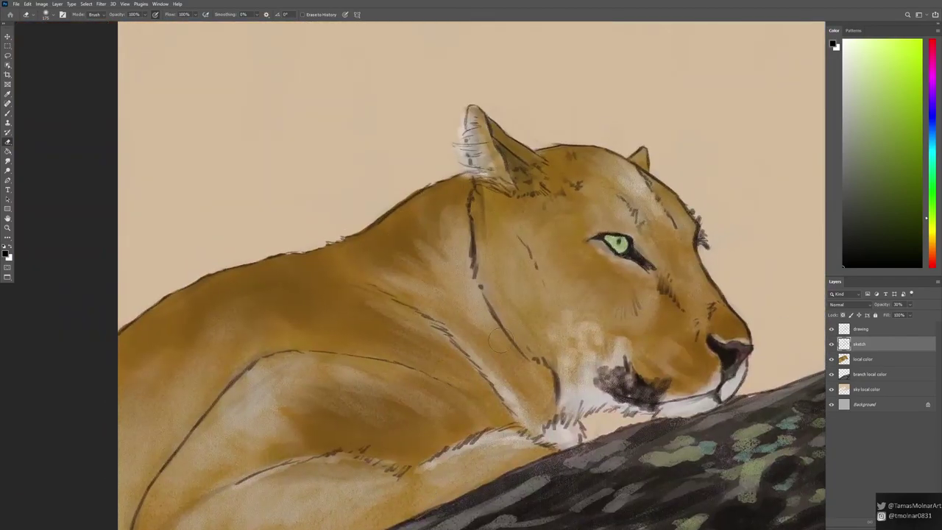
{"action": "left_click", "coordinate": [861, 328]}
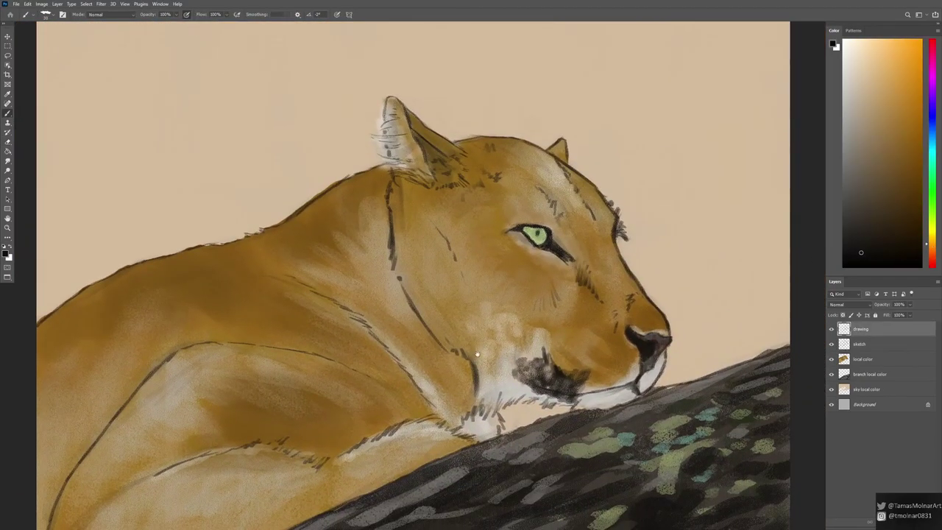
{"action": "key", "text": "ctrl+minus"}
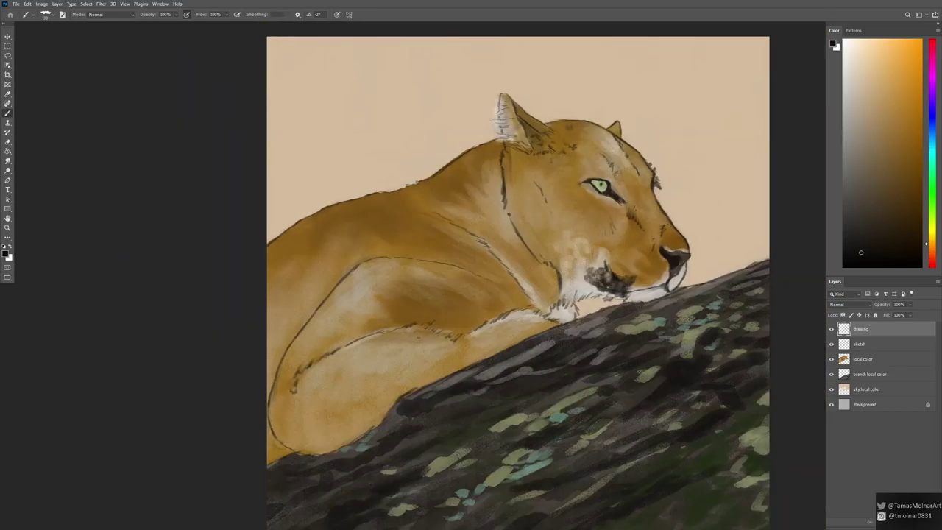
{"action": "left_click", "coordinate": [862, 359]}
{"action": "left_click", "coordinate": [493, 154], "text": "alt"}
Step: At 63% opacity and 78% flow, shade shoulder and haunch brown and tone down the white chest
{"action": "key", "text": "6"}
{"action": "key", "text": "3"}
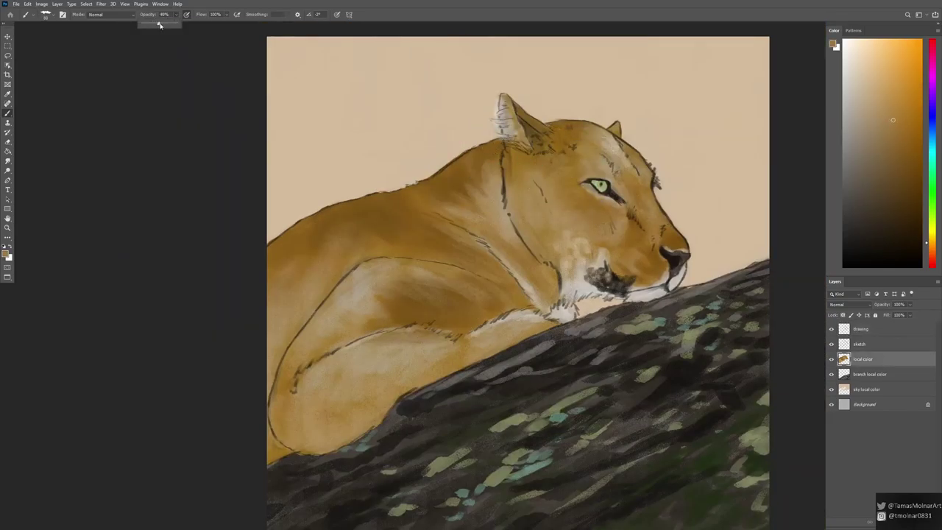
{"action": "key", "text": "shift+7"}
{"action": "key", "text": "shift+8"}
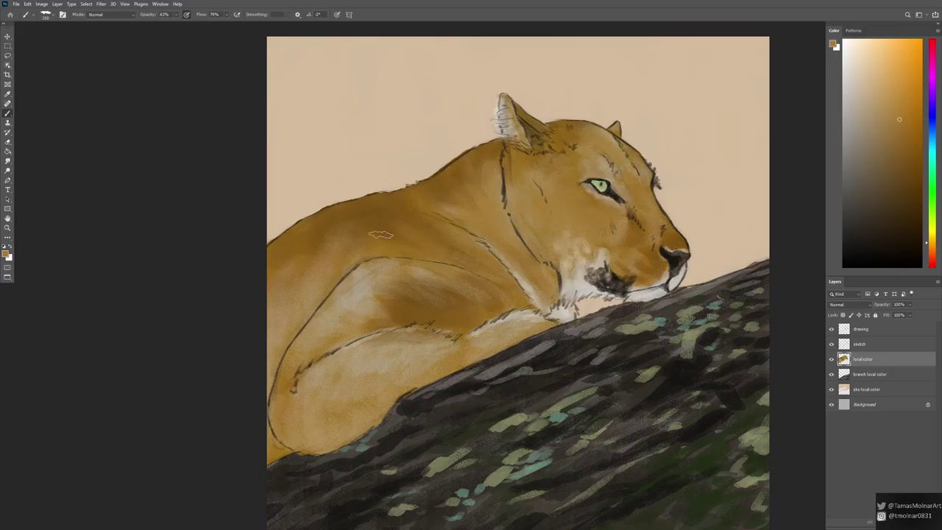
{"action": "mouse_move", "coordinate": [427, 263]}
{"action": "left_mouse_down"}
{"action": "mouse_move", "coordinate": [367, 302]}
{"action": "mouse_move", "coordinate": [390, 353]}
{"action": "mouse_move", "coordinate": [282, 390]}
{"action": "left_mouse_up"}
{"action": "mouse_move", "coordinate": [346, 357]}
{"action": "left_mouse_down"}
{"action": "mouse_move", "coordinate": [507, 324]}
{"action": "mouse_move", "coordinate": [471, 353]}
{"action": "left_mouse_up"}
{"action": "mouse_move", "coordinate": [397, 316]}
{"action": "left_mouse_down"}
{"action": "mouse_move", "coordinate": [452, 295]}
{"action": "mouse_move", "coordinate": [412, 305]}
{"action": "left_mouse_up"}
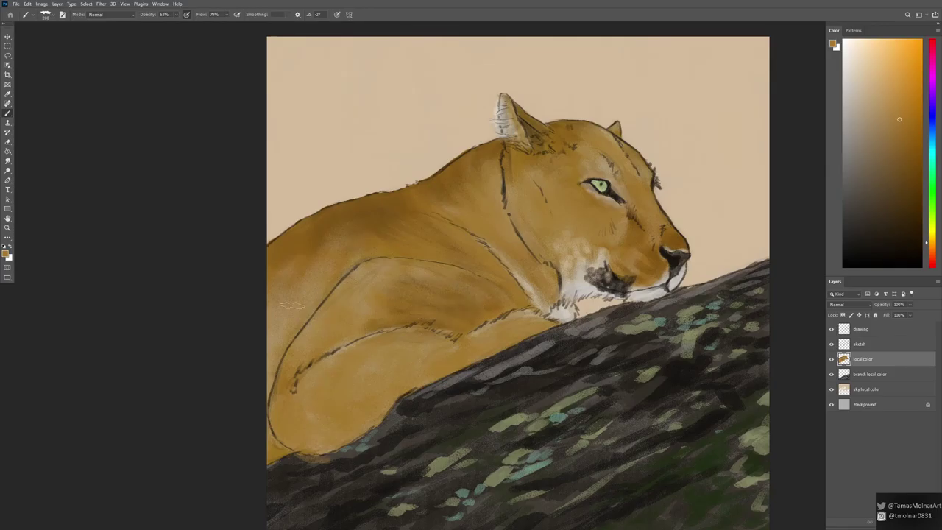
Step: Paint soft redder orange over the cougar's back and darken its back edge
{"action": "left_click", "coordinate": [366, 234], "text": "alt"}
{"action": "mouse_move", "coordinate": [343, 246]}
{"action": "left_mouse_down"}
{"action": "mouse_move", "coordinate": [309, 215]}
{"action": "mouse_move", "coordinate": [391, 213]}
{"action": "left_mouse_up"}
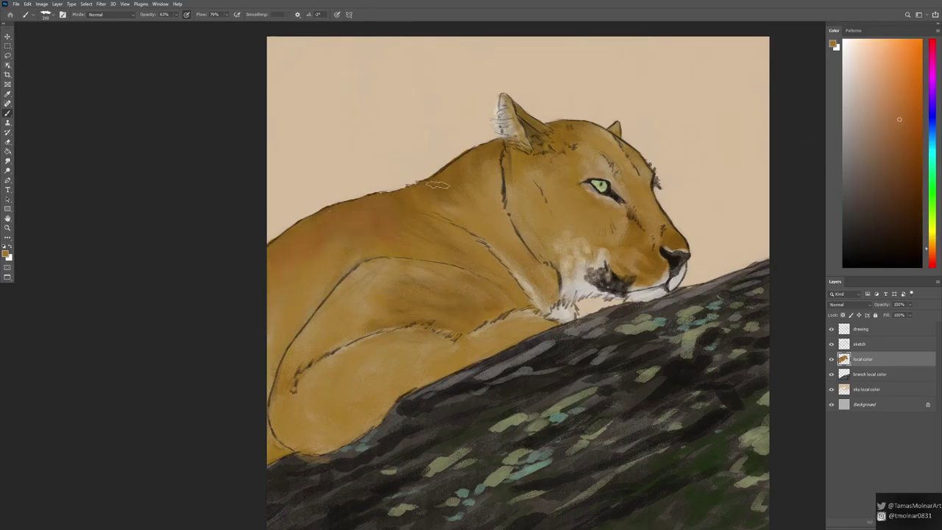
{"action": "left_click_drag", "start_coordinate": [438, 184], "coordinate": [477, 181]}
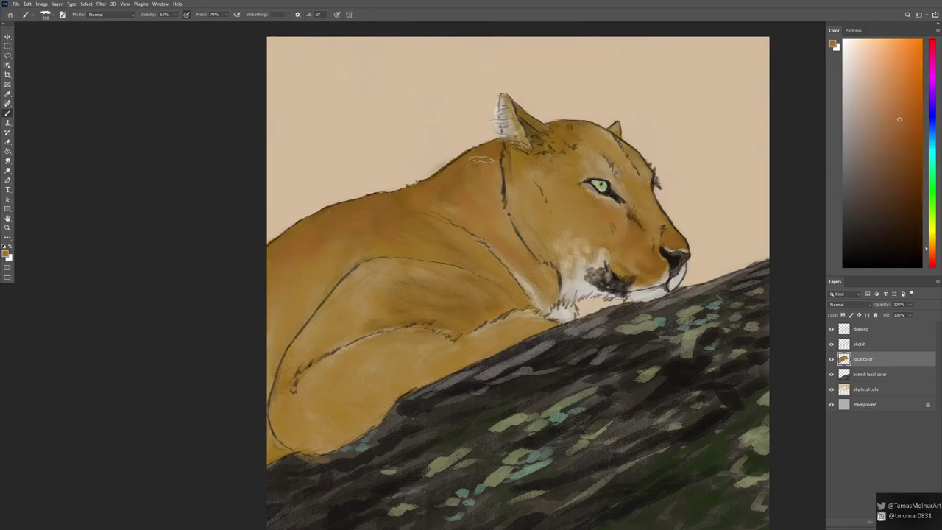
{"action": "left_click", "coordinate": [616, 255], "text": "alt"}
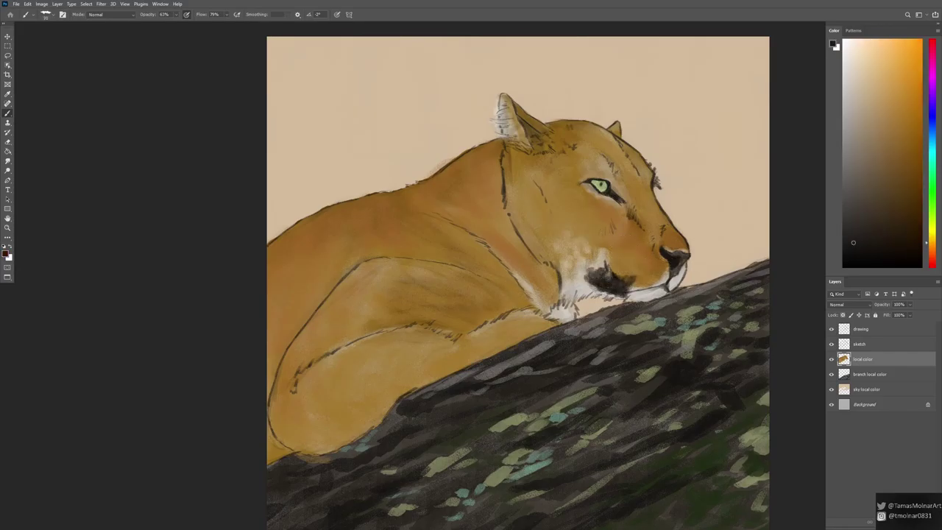
{"action": "key", "text": "ctrl+minus"}
{"action": "key", "text": "ctrl+minus"}
{"action": "key", "text": "ctrl+shift+n"}
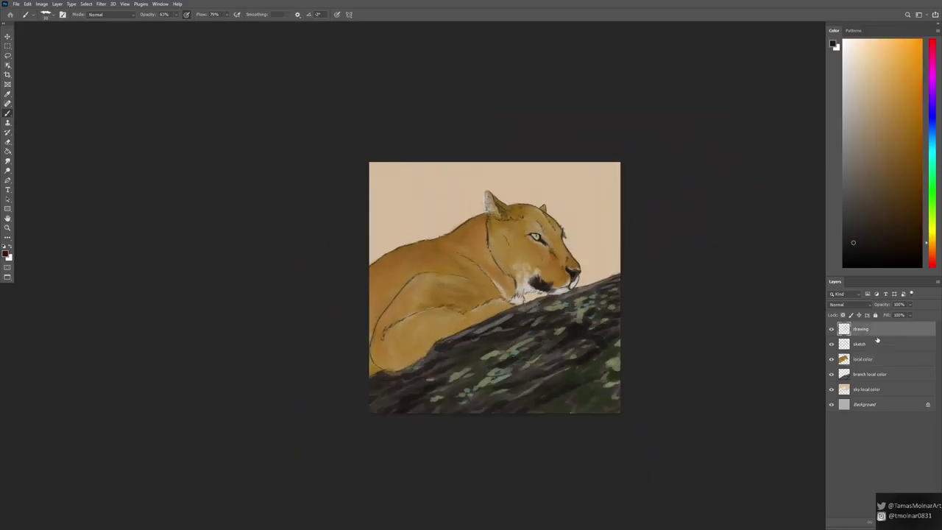
Step: Shade neck, shoulder, back, hip and belly with blue-grey at 53% opacity, brush size 100
{"action": "left_click", "coordinate": [846, 108]}
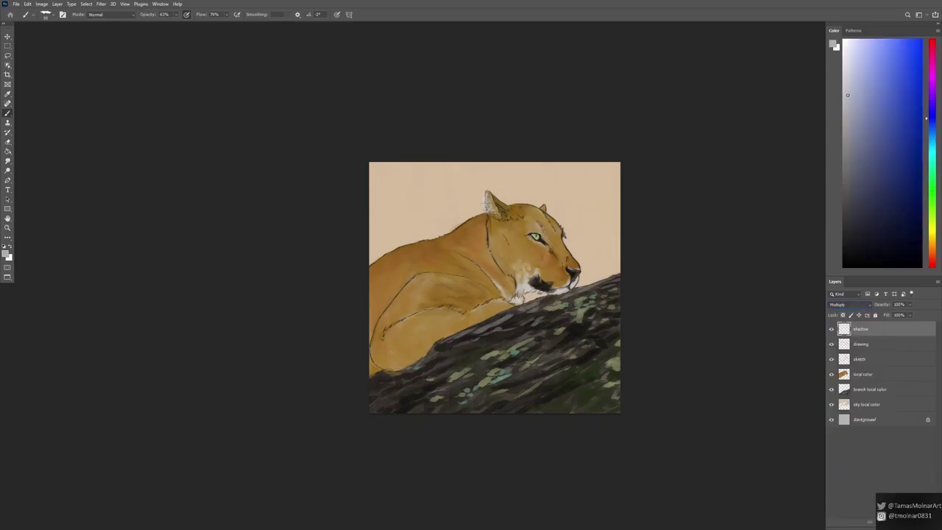
{"action": "key", "text": "bracketright"}
{"action": "key", "text": "5"}
{"action": "key", "text": "3"}
{"action": "mouse_move", "coordinate": [461, 230]}
{"action": "left_mouse_down"}
{"action": "mouse_move", "coordinate": [508, 283]}
{"action": "mouse_move", "coordinate": [530, 291]}
{"action": "mouse_move", "coordinate": [515, 305]}
{"action": "left_mouse_up"}
{"action": "left_click_drag", "start_coordinate": [427, 250], "coordinate": [390, 316]}
{"action": "left_click_drag", "start_coordinate": [515, 302], "coordinate": [397, 361]}
{"action": "left_click_drag", "start_coordinate": [375, 324], "coordinate": [471, 353]}
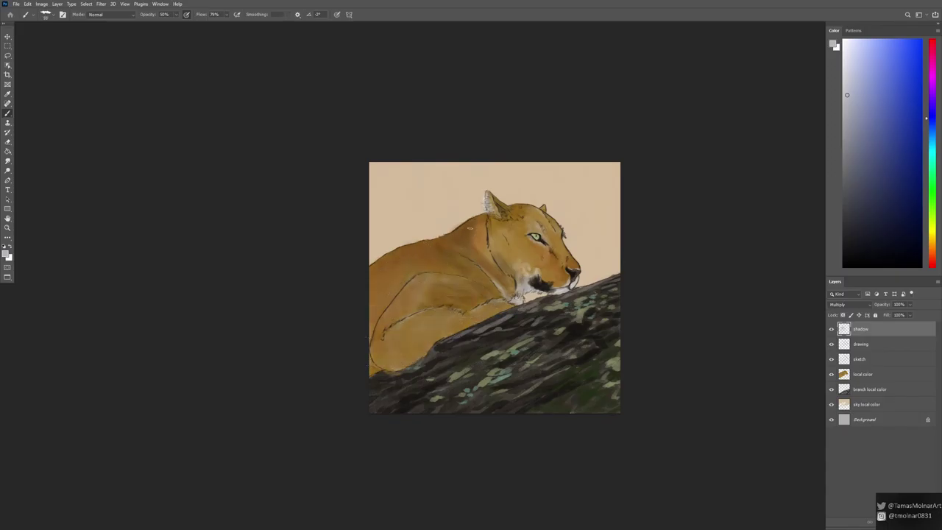
{"action": "key", "text": "ctrl+z"}
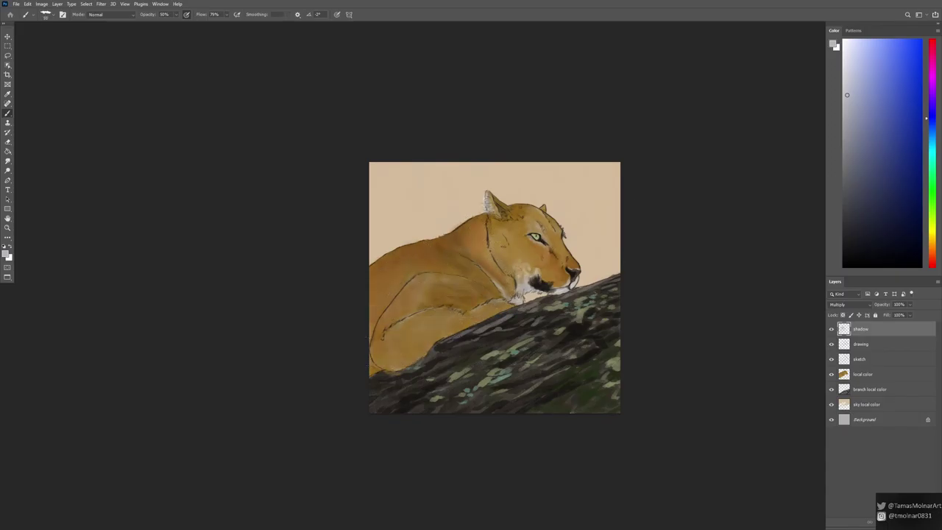
Step: Deepen shading on the shoulder, chest, belly, hip and neck under the chin
{"action": "left_click_drag", "start_coordinate": [494, 287], "coordinate": [471, 276]}
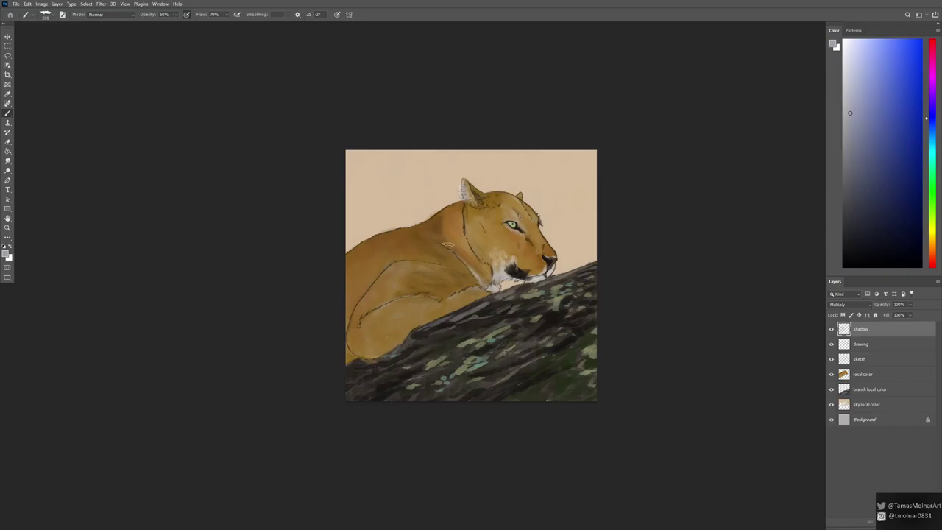
{"action": "mouse_move", "coordinate": [447, 243]}
{"action": "left_mouse_down"}
{"action": "mouse_move", "coordinate": [368, 251]}
{"action": "mouse_move", "coordinate": [471, 294]}
{"action": "mouse_move", "coordinate": [422, 316]}
{"action": "left_mouse_up"}
{"action": "mouse_move", "coordinate": [419, 268]}
{"action": "left_mouse_down"}
{"action": "mouse_move", "coordinate": [372, 357]}
{"action": "mouse_move", "coordinate": [406, 330]}
{"action": "left_mouse_up"}
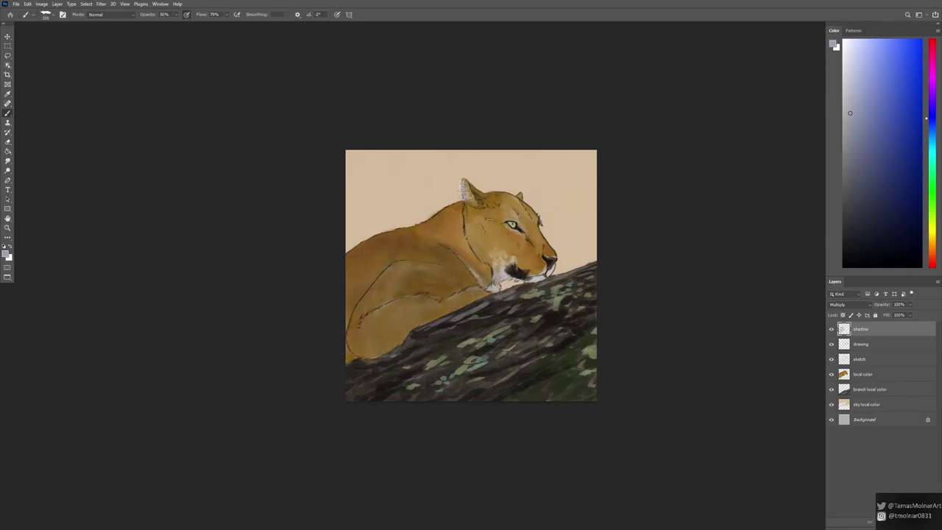
{"action": "mouse_move", "coordinate": [471, 288]}
{"action": "left_mouse_down"}
{"action": "mouse_move", "coordinate": [382, 352]}
{"action": "mouse_move", "coordinate": [356, 357]}
{"action": "left_mouse_up"}
{"action": "mouse_move", "coordinate": [478, 247]}
{"action": "left_mouse_down"}
{"action": "mouse_move", "coordinate": [536, 277]}
{"action": "mouse_move", "coordinate": [553, 261]}
{"action": "mouse_move", "coordinate": [507, 298]}
{"action": "mouse_move", "coordinate": [500, 346]}
{"action": "mouse_move", "coordinate": [447, 352]}
{"action": "mouse_move", "coordinate": [470, 364]}
{"action": "left_mouse_up"}
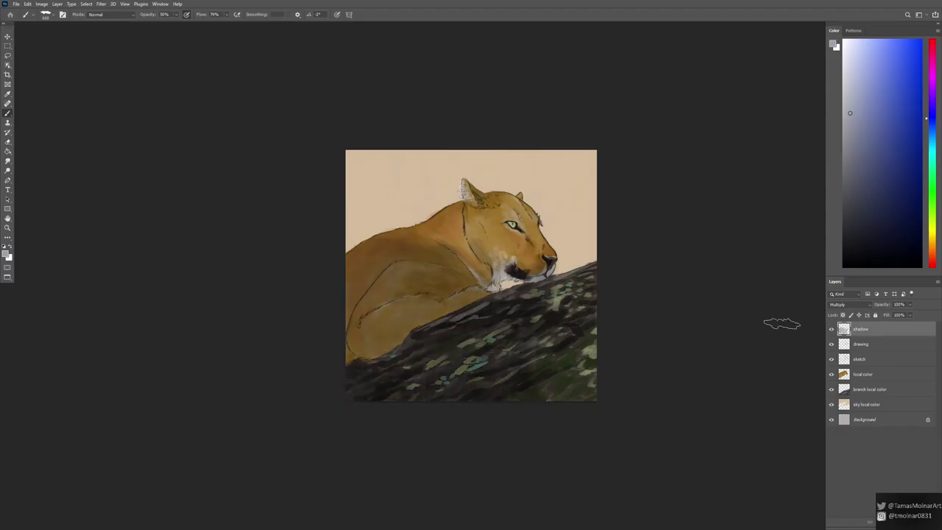
Step: Darken the chin, cheeks and neck with dark brown and the branch's dark grey
{"action": "left_click", "coordinate": [455, 279], "text": "alt"}
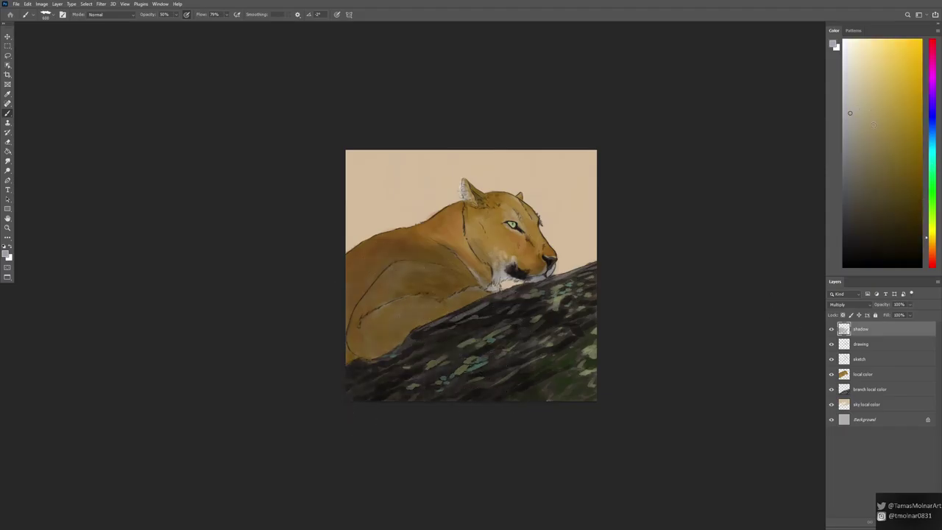
{"action": "left_click", "coordinate": [467, 309], "text": "alt"}
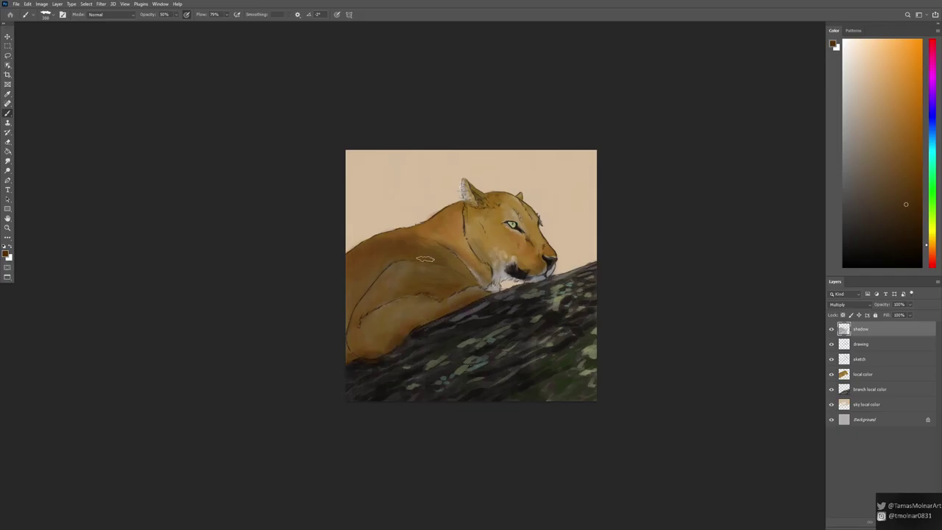
{"action": "key", "text": "ctrl+plus"}
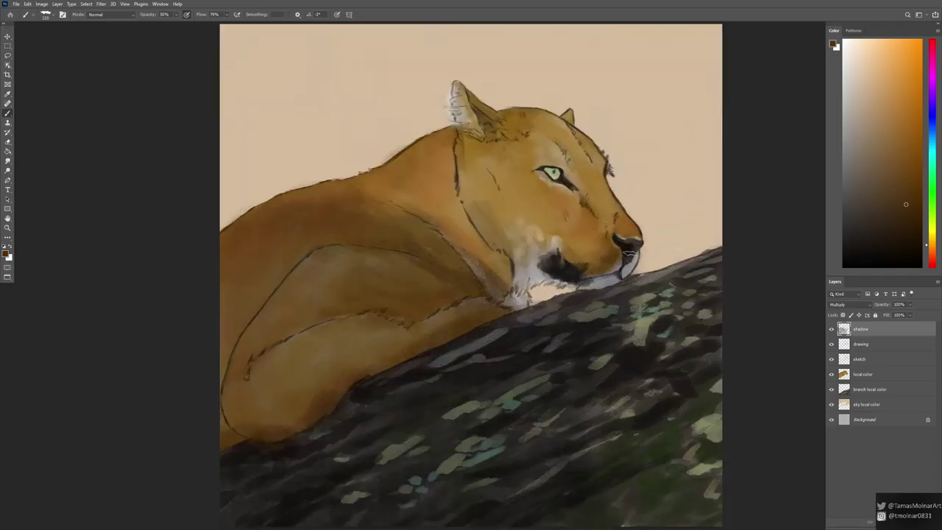
{"action": "left_click_drag", "start_coordinate": [527, 259], "coordinate": [548, 279]}
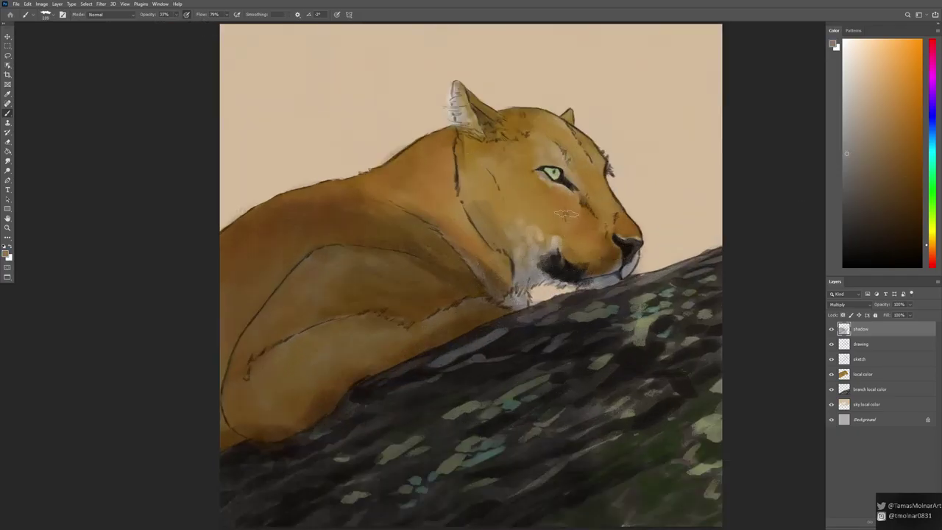
{"action": "left_click_drag", "start_coordinate": [565, 214], "coordinate": [515, 229]}
{"action": "left_click_drag", "start_coordinate": [474, 147], "coordinate": [452, 111]}
{"action": "left_click", "coordinate": [578, 342], "text": "alt"}
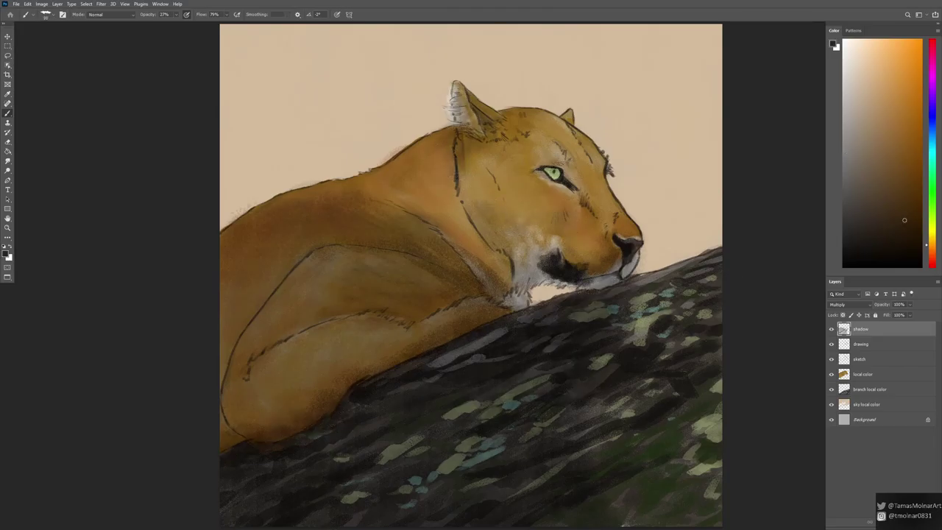
{"action": "left_click_drag", "start_coordinate": [557, 173], "coordinate": [601, 224]}
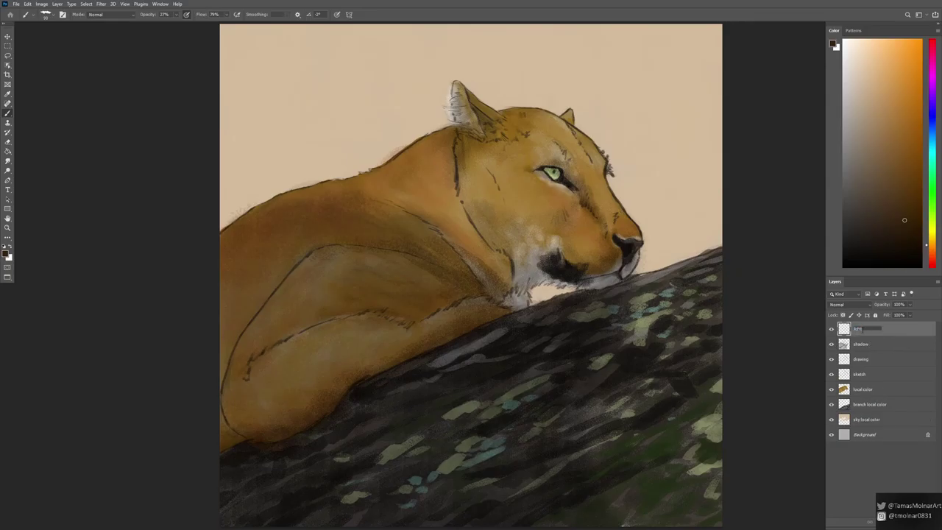
Step: Highlight the forehead, eye and muzzle at 55% brush opacity
{"action": "key", "text": "5"}
{"action": "key", "text": "5"}
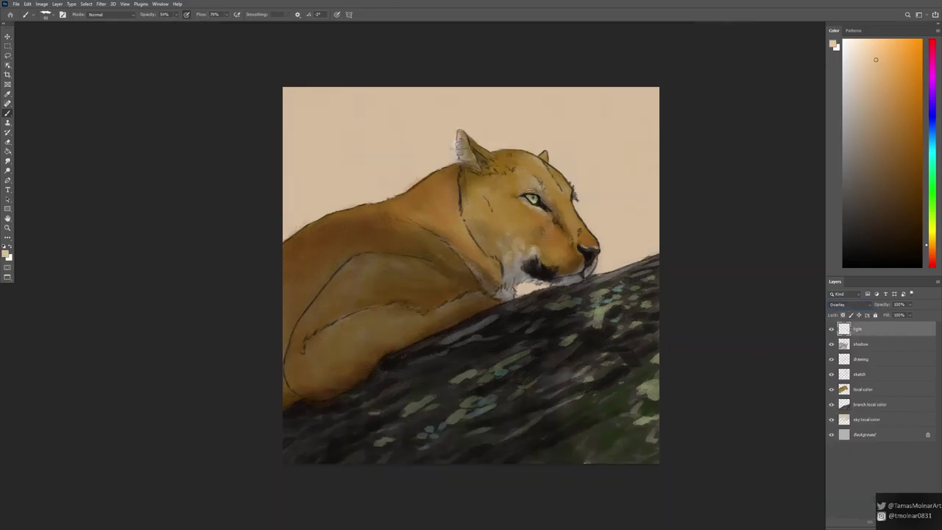
{"action": "key", "text": "ctrl+minus"}
{"action": "mouse_move", "coordinate": [545, 158]}
{"action": "left_mouse_down"}
{"action": "mouse_move", "coordinate": [524, 175]}
{"action": "mouse_move", "coordinate": [516, 156]}
{"action": "mouse_move", "coordinate": [592, 243]}
{"action": "left_mouse_up"}
Step: With a size-175 brush at 36% opacity, highlight the back, shoulder and ear area
{"action": "key", "text": "3"}
{"action": "key", "text": "6"}
{"action": "key", "text": "bracketright"}
{"action": "key", "text": "bracketright"}
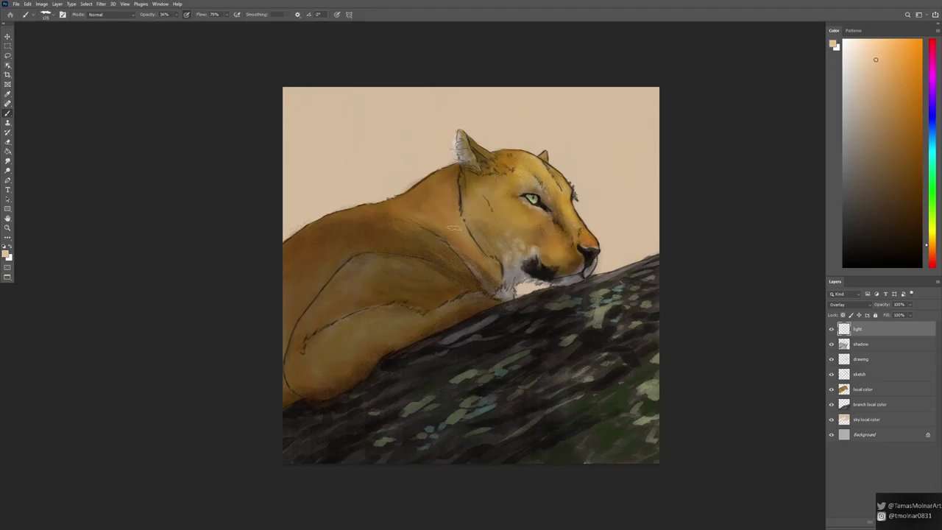
{"action": "left_click_drag", "start_coordinate": [434, 176], "coordinate": [360, 205]}
{"action": "left_click_drag", "start_coordinate": [442, 217], "coordinate": [386, 208]}
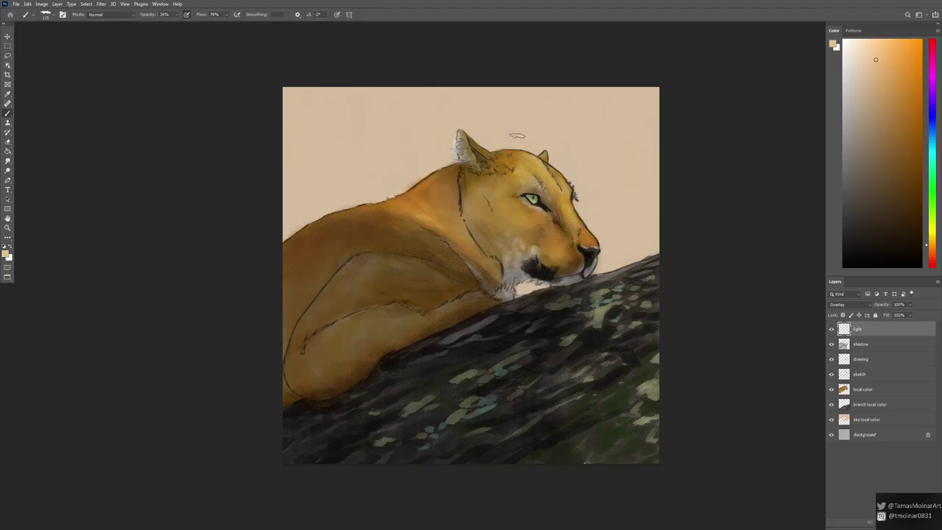
{"action": "left_click_drag", "start_coordinate": [490, 140], "coordinate": [483, 152]}
{"action": "left_click", "coordinate": [850, 61]}
{"action": "key", "text": "ctrl+plus"}
{"action": "key", "text": "ctrl+plus"}
{"action": "key", "text": "ctrl+minus"}
{"action": "key", "text": "ctrl+minus"}
{"action": "key", "text": "ctrl+minus"}
Step: Reset the paint colour to black at 85% brush opacity and zoom in on the head
{"action": "key", "text": "ctrl+plus"}
{"action": "key", "text": "ctrl+plus"}
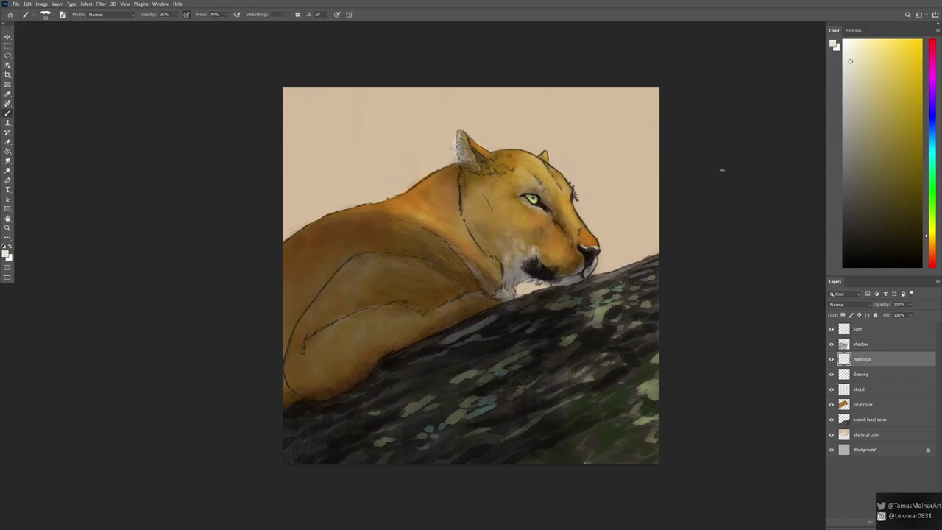
{"action": "key", "text": "d"}
{"action": "key", "text": "8"}
{"action": "key", "text": "5"}
{"action": "key", "text": "shift+0"}
{"action": "key", "text": "ctrl+plus"}
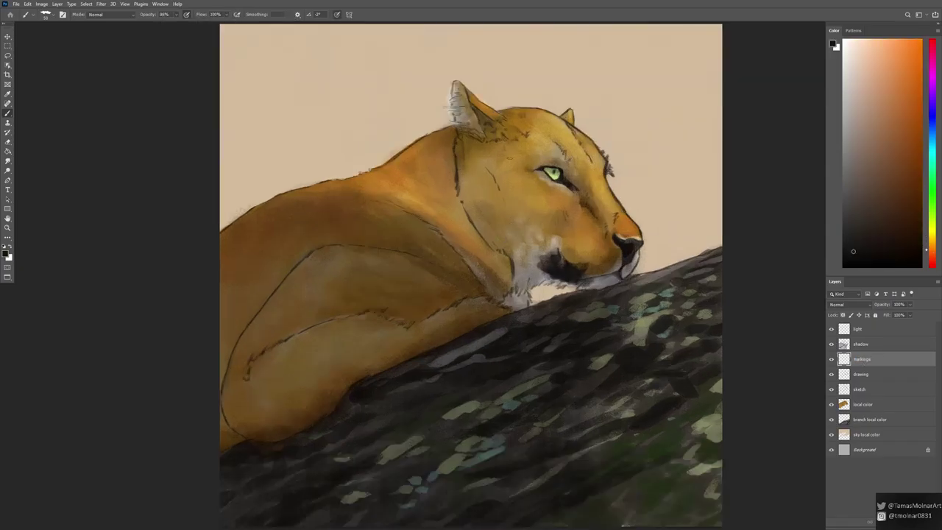
Step: Paint dark spots across the top of the head and forehead
{"action": "mouse_move", "coordinate": [503, 110]}
{"action": "left_mouse_down"}
{"action": "mouse_move", "coordinate": [511, 121]}
{"action": "mouse_move", "coordinate": [544, 114]}
{"action": "left_mouse_up"}
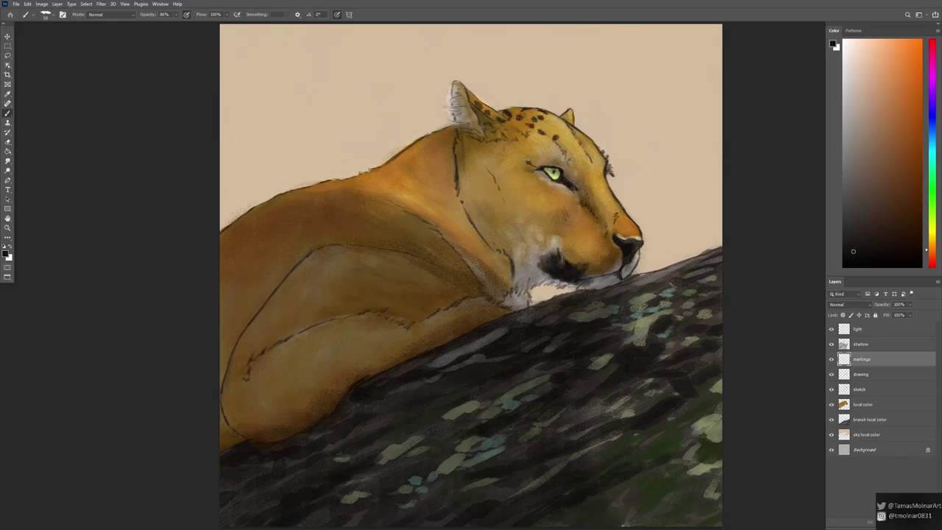
{"action": "left_click_drag", "start_coordinate": [519, 144], "coordinate": [531, 153]}
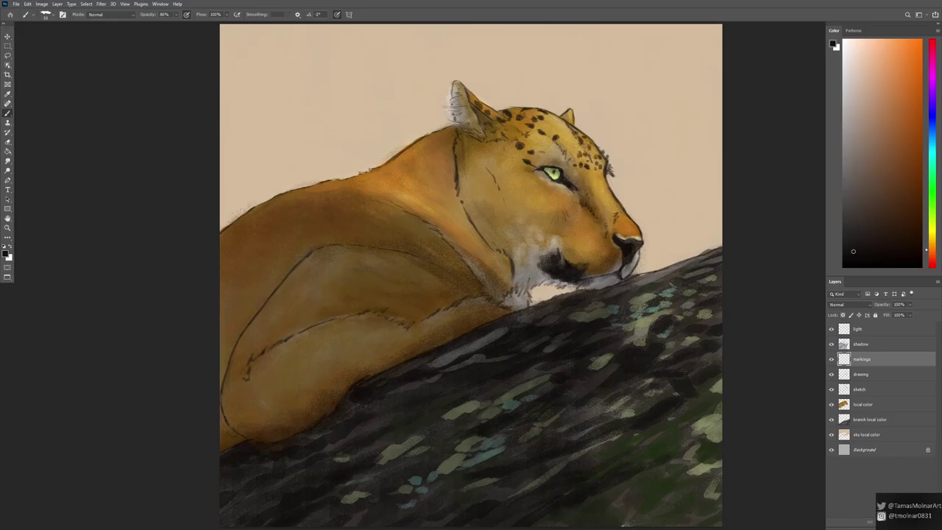
{"action": "left_click_drag", "start_coordinate": [563, 145], "coordinate": [568, 155]}
{"action": "left_click", "coordinate": [554, 151]}
{"action": "left_click", "coordinate": [551, 125]}
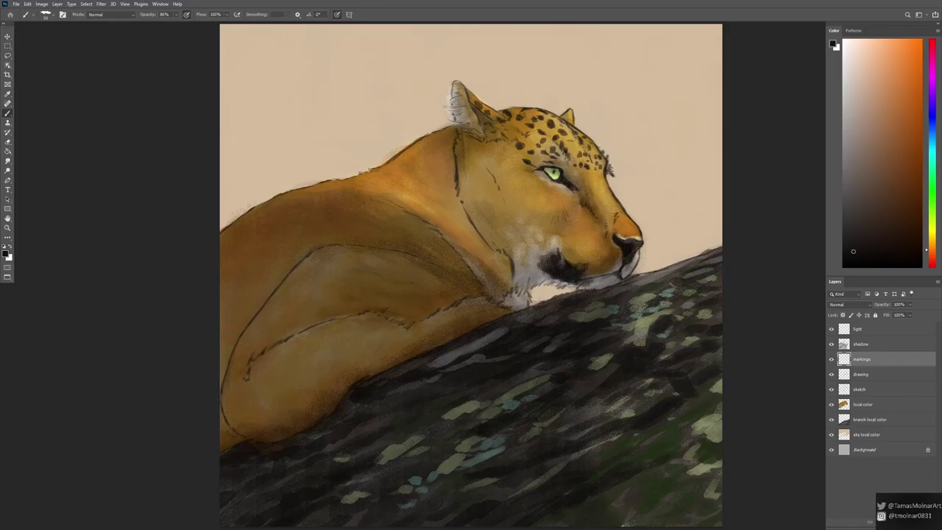
{"action": "left_click", "coordinate": [487, 149]}
{"action": "left_click", "coordinate": [497, 149]}
{"action": "left_click", "coordinate": [508, 146]}
Step: Scatter dark spots over the cheek below the eye, the temple and the forehead edge
{"action": "left_click", "coordinate": [578, 221]}
{"action": "left_click", "coordinate": [568, 230]}
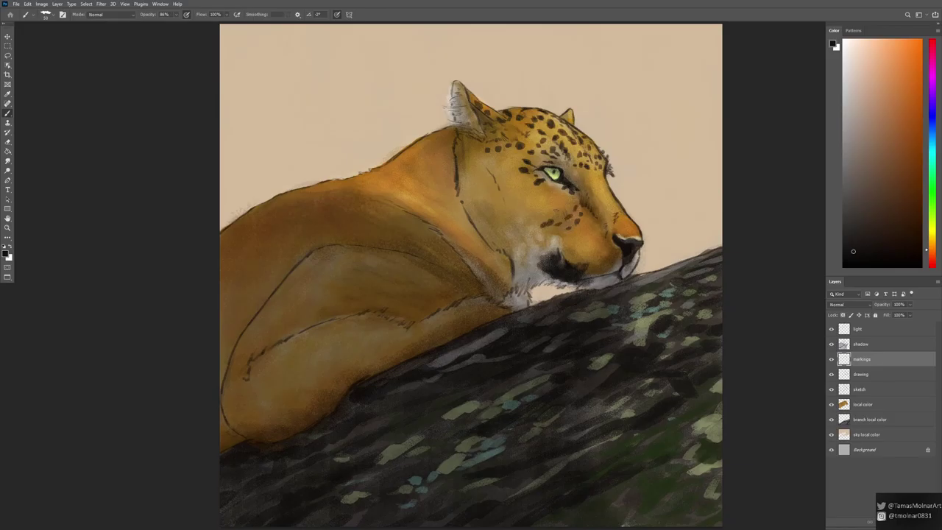
{"action": "left_click", "coordinate": [525, 217]}
{"action": "left_click", "coordinate": [558, 208]}
{"action": "left_click", "coordinate": [545, 204]}
{"action": "left_click", "coordinate": [513, 198]}
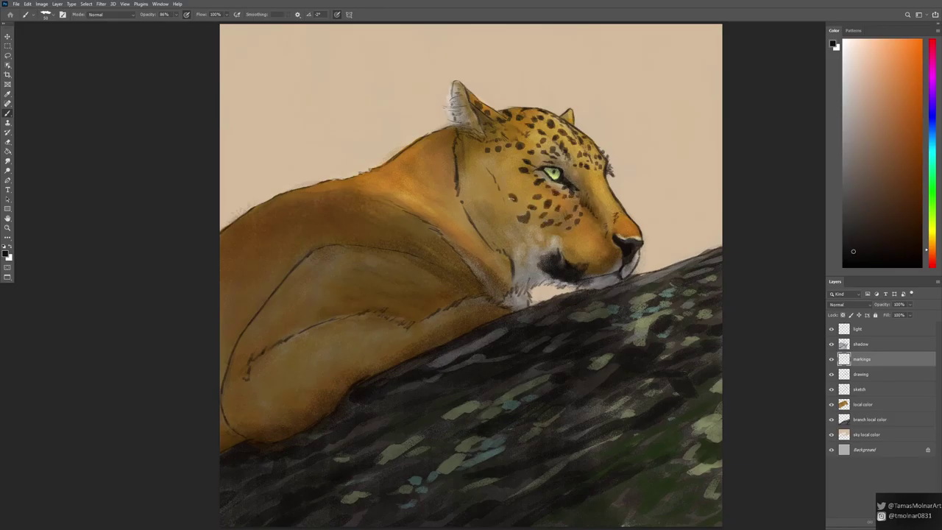
{"action": "left_click", "coordinate": [500, 177]}
{"action": "left_click", "coordinate": [503, 158]}
{"action": "left_click", "coordinate": [467, 166]}
{"action": "left_click", "coordinate": [467, 185]}
Step: Add a chain of spots running down the cheek onto the neck, plus two more cheek spots
{"action": "left_click", "coordinate": [482, 214]}
{"action": "left_click", "coordinate": [495, 236]}
{"action": "left_click", "coordinate": [515, 262]}
{"action": "left_click", "coordinate": [531, 277]}
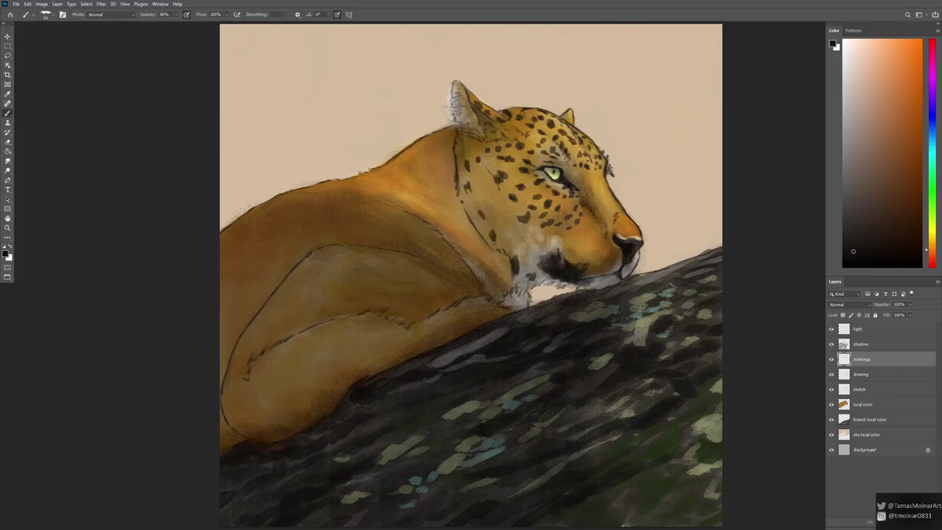
{"action": "left_click", "coordinate": [501, 209]}
{"action": "left_click", "coordinate": [483, 192]}
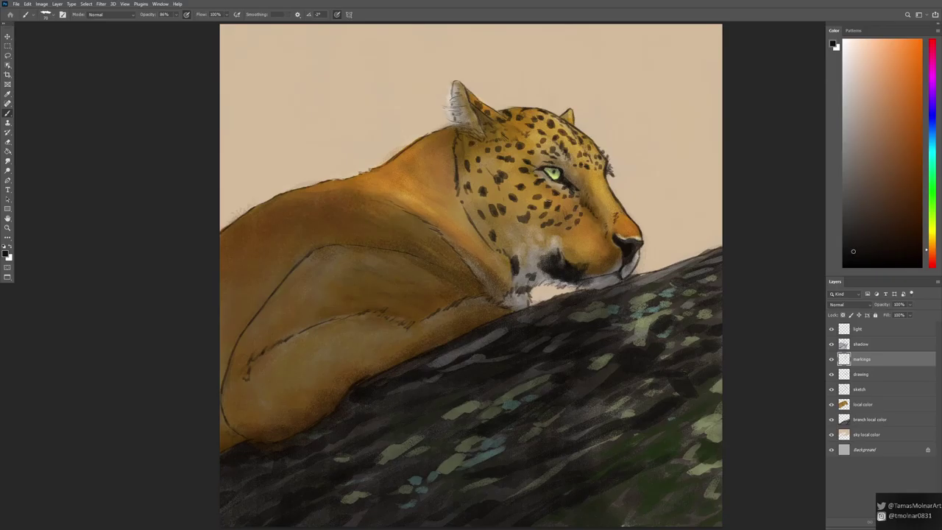
Step: Dot several rows of whisker spots along the muzzle
{"action": "left_click", "coordinate": [594, 240]}
{"action": "left_click", "coordinate": [586, 238]}
{"action": "left_click", "coordinate": [577, 237]}
{"action": "left_click", "coordinate": [570, 239]}
{"action": "left_click", "coordinate": [603, 251]}
{"action": "left_click", "coordinate": [582, 247]}
{"action": "left_click", "coordinate": [604, 259]}
{"action": "left_click", "coordinate": [585, 257]}
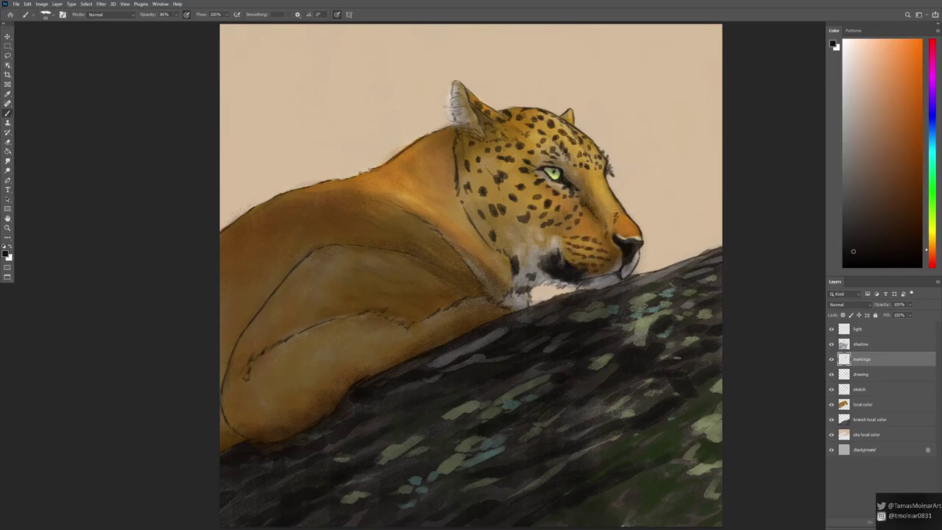
Step: Add small dark marks on the cheek and jaw
{"action": "left_click", "coordinate": [535, 254]}
{"action": "left_click", "coordinate": [507, 239]}
{"action": "left_click", "coordinate": [511, 222]}
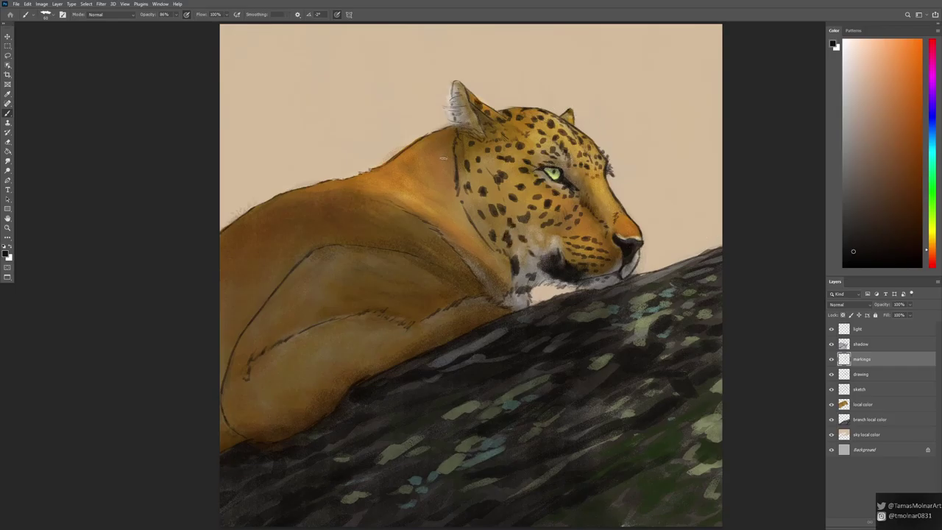
Step: Mark the fur under the chin and spot the side and edge of the neck
{"action": "left_click_drag", "start_coordinate": [524, 295], "coordinate": [512, 301]}
{"action": "mouse_move", "coordinate": [444, 144]}
{"action": "left_mouse_down"}
{"action": "mouse_move", "coordinate": [490, 271]}
{"action": "mouse_move", "coordinate": [449, 237]}
{"action": "left_mouse_up"}
{"action": "left_click", "coordinate": [431, 220]}
{"action": "left_click", "coordinate": [458, 227]}
{"action": "left_click", "coordinate": [470, 238]}
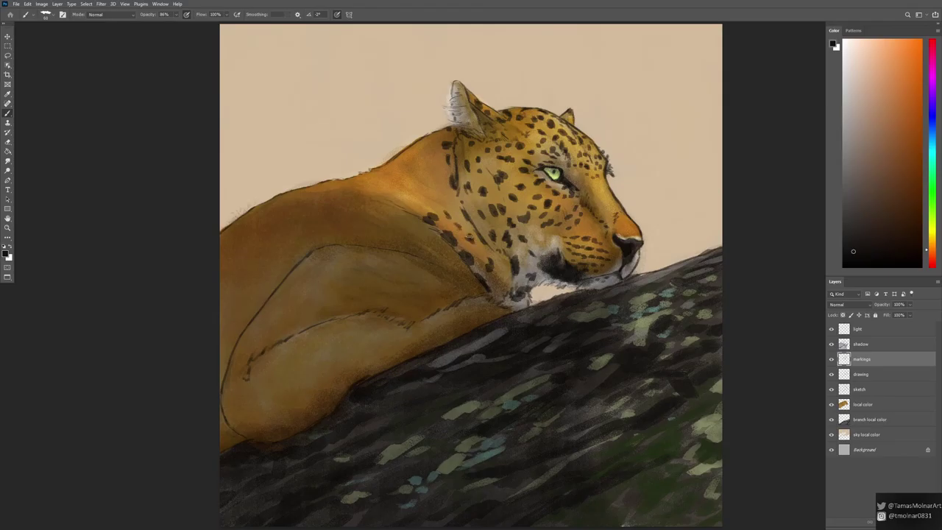
{"action": "left_click", "coordinate": [502, 269]}
{"action": "left_click", "coordinate": [439, 202]}
{"action": "left_click", "coordinate": [432, 196]}
{"action": "left_click_drag", "start_coordinate": [446, 181], "coordinate": [444, 200]}
Step: Spot the back edge above the shoulder and continue the spots leftward along the back
{"action": "left_click", "coordinate": [427, 159]}
{"action": "left_click", "coordinate": [434, 140]}
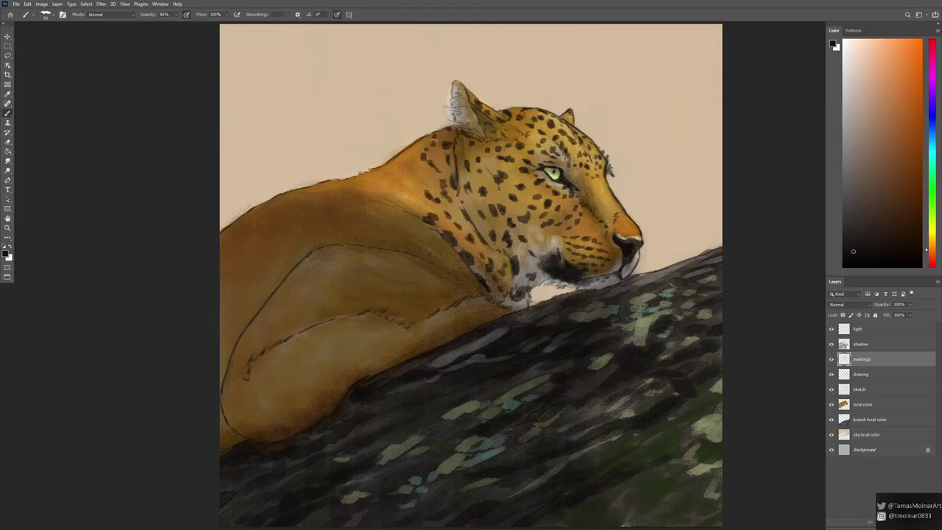
{"action": "left_click", "coordinate": [439, 157]}
{"action": "left_click", "coordinate": [395, 162]}
{"action": "mouse_move", "coordinate": [409, 147]}
{"action": "left_mouse_down"}
{"action": "mouse_move", "coordinate": [409, 164]}
{"action": "mouse_move", "coordinate": [365, 177]}
{"action": "left_mouse_up"}
{"action": "left_click", "coordinate": [343, 184]}
{"action": "left_click", "coordinate": [316, 187]}
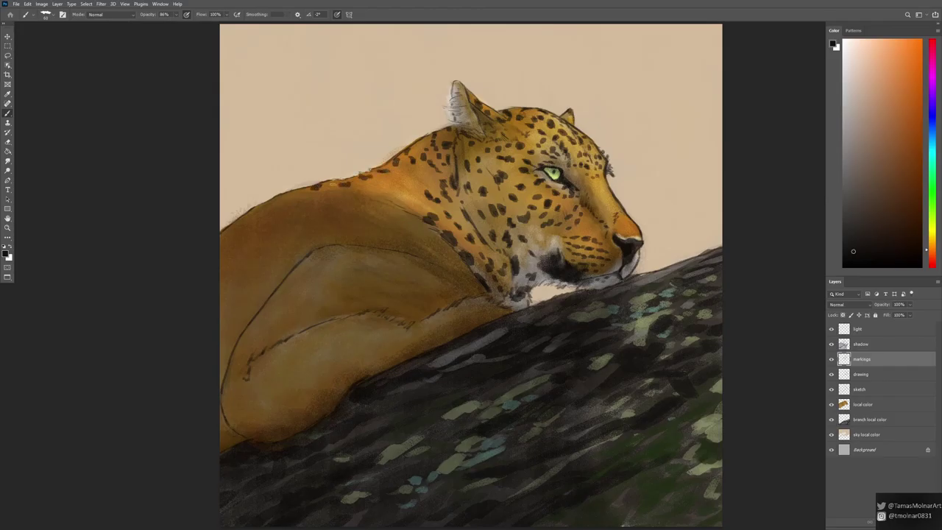
{"action": "left_click", "coordinate": [261, 205]}
{"action": "left_click", "coordinate": [241, 217]}
Step: Dab spots on the shoulder fur and a line of spots across the shoulder
{"action": "left_click", "coordinate": [389, 181]}
{"action": "left_click", "coordinate": [384, 191]}
{"action": "left_click", "coordinate": [409, 175]}
{"action": "left_click", "coordinate": [419, 179]}
{"action": "left_click", "coordinate": [414, 199]}
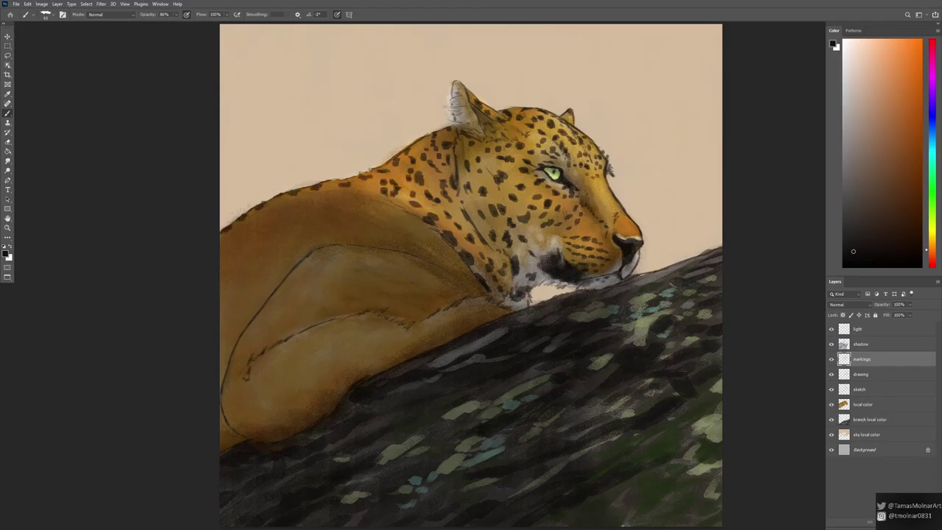
{"action": "left_click", "coordinate": [460, 264]}
{"action": "left_click", "coordinate": [446, 246]}
{"action": "left_click", "coordinate": [424, 234]}
{"action": "left_click", "coordinate": [403, 222]}
{"action": "left_click", "coordinate": [373, 211]}
{"action": "left_click", "coordinate": [343, 204]}
Step: Spot the lower edge of the shoulder and continue downward
{"action": "left_click", "coordinate": [480, 304]}
{"action": "left_click", "coordinate": [464, 315]}
{"action": "left_click", "coordinate": [443, 322]}
{"action": "left_click", "coordinate": [439, 340]}
{"action": "left_click", "coordinate": [402, 335]}
{"action": "left_click", "coordinate": [396, 353]}
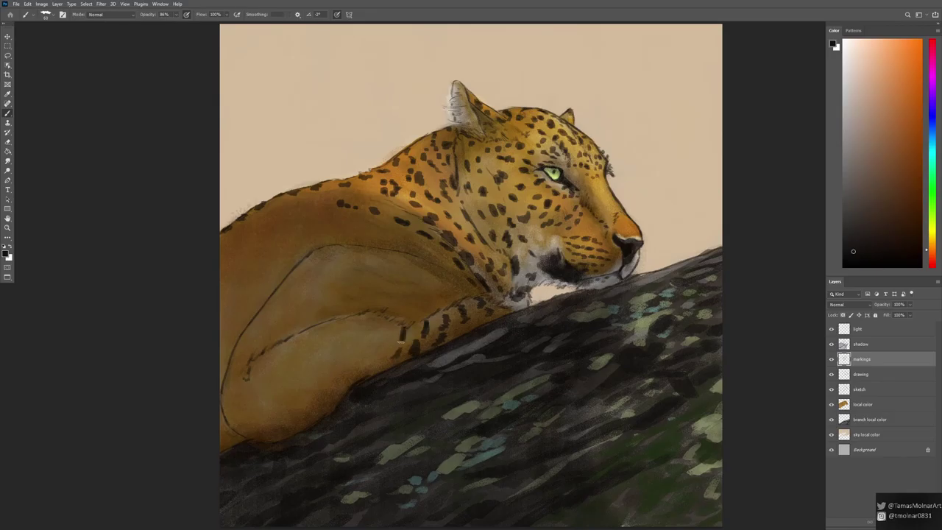
{"action": "left_click", "coordinate": [387, 327]}
{"action": "left_click", "coordinate": [379, 353]}
Step: Spot along the edge of the foreleg and down the lower leg
{"action": "left_click", "coordinate": [374, 322]}
{"action": "left_click", "coordinate": [349, 341]}
{"action": "left_click", "coordinate": [335, 364]}
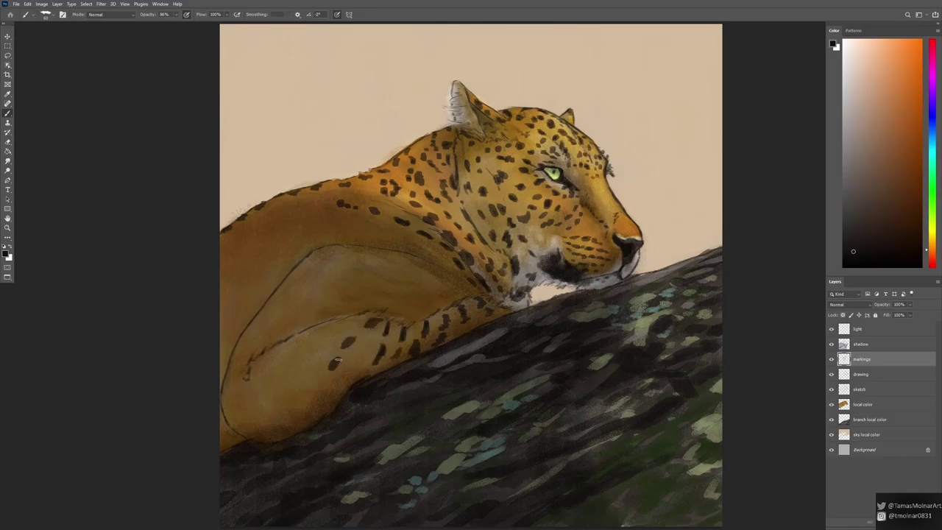
{"action": "left_click", "coordinate": [307, 398]}
{"action": "left_click", "coordinate": [310, 414]}
{"action": "left_click", "coordinate": [331, 403]}
{"action": "left_click", "coordinate": [340, 390]}
{"action": "left_click", "coordinate": [362, 365]}
{"action": "left_click", "coordinate": [371, 338]}
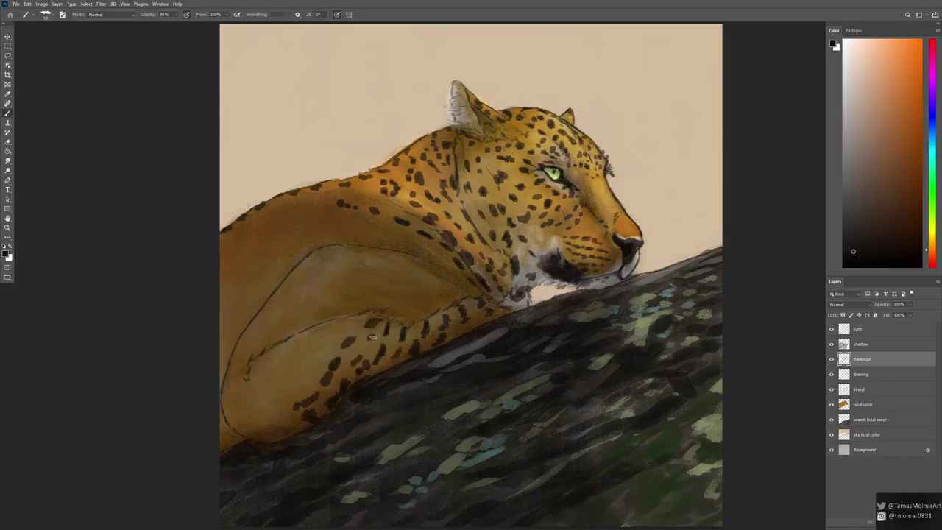
{"action": "left_click", "coordinate": [270, 427]}
Step: Cover the lower and upper hind leg with spots
{"action": "left_click", "coordinate": [261, 437]}
{"action": "left_click", "coordinate": [240, 428]}
{"action": "left_click", "coordinate": [246, 409]}
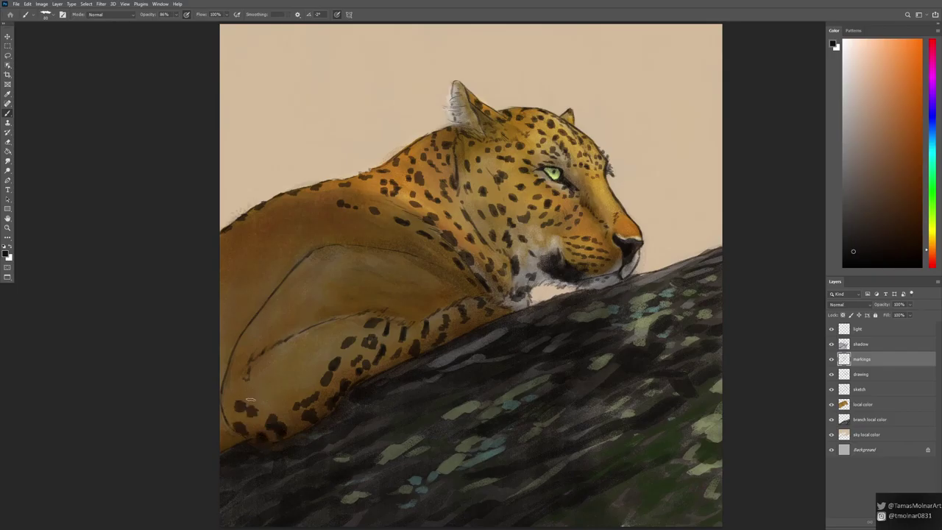
{"action": "left_click", "coordinate": [275, 395]}
{"action": "left_click", "coordinate": [311, 377]}
{"action": "left_click", "coordinate": [312, 345]}
{"action": "left_click", "coordinate": [342, 325]}
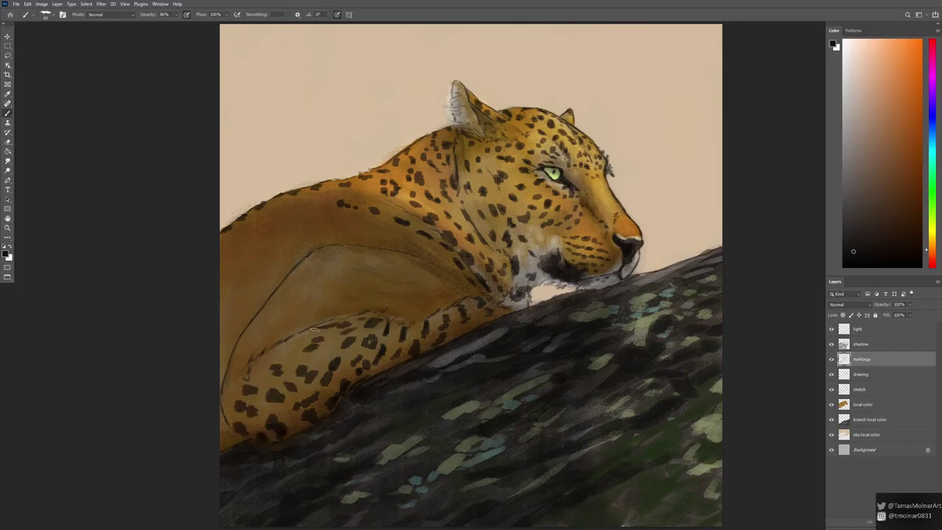
{"action": "left_click", "coordinate": [327, 350]}
{"action": "left_click", "coordinate": [285, 346]}
{"action": "left_click", "coordinate": [264, 356]}
Step: Dab spots on the upper foreleg and shoulder
{"action": "left_click", "coordinate": [405, 316]}
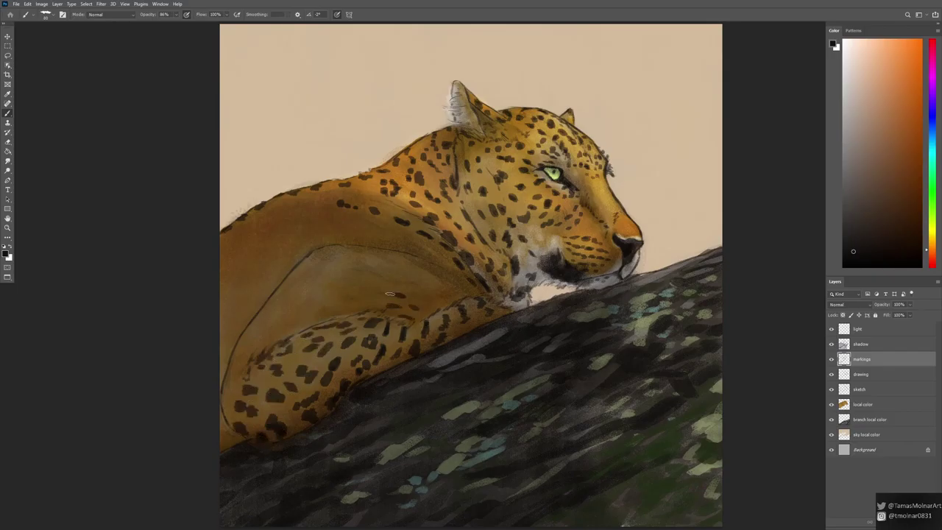
{"action": "left_click", "coordinate": [395, 295]}
{"action": "left_click", "coordinate": [429, 306]}
{"action": "left_click", "coordinate": [465, 289]}
{"action": "left_click", "coordinate": [441, 273]}
{"action": "left_click", "coordinate": [401, 253]}
Step: Spot along the curve of the haunch and across the thigh
{"action": "left_click", "coordinate": [335, 246]}
{"action": "left_click", "coordinate": [423, 272]}
{"action": "left_click", "coordinate": [364, 256]}
{"action": "left_click", "coordinate": [309, 260]}
{"action": "left_click", "coordinate": [276, 298]}
{"action": "left_click", "coordinate": [230, 366]}
{"action": "left_click", "coordinate": [275, 324]}
{"action": "left_click", "coordinate": [311, 281]}
{"action": "left_click", "coordinate": [341, 265]}
{"action": "left_click", "coordinate": [254, 339]}
{"action": "left_click", "coordinate": [329, 302]}
{"action": "left_click", "coordinate": [306, 311]}
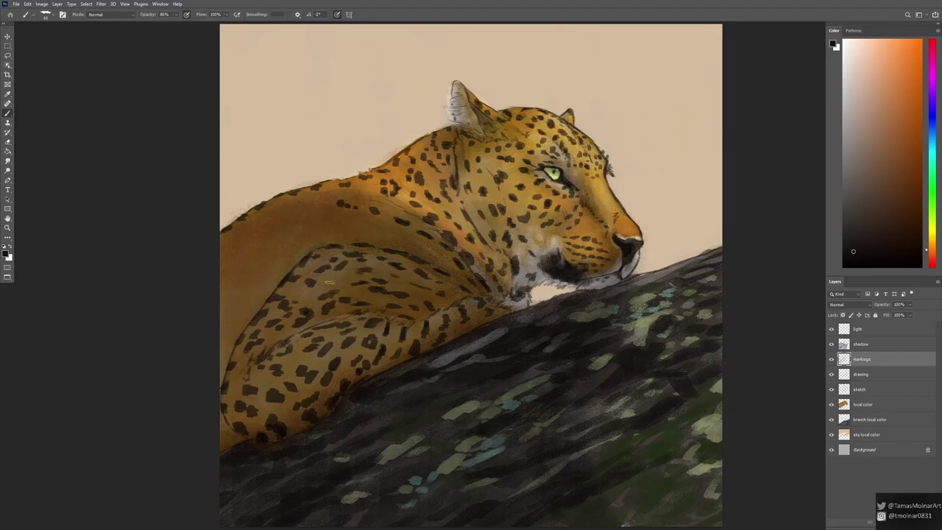
Step: Add spots on the upper haunch and along its left edge
{"action": "left_click", "coordinate": [250, 274]}
{"action": "left_click", "coordinate": [237, 313]}
{"action": "left_click", "coordinate": [222, 323]}
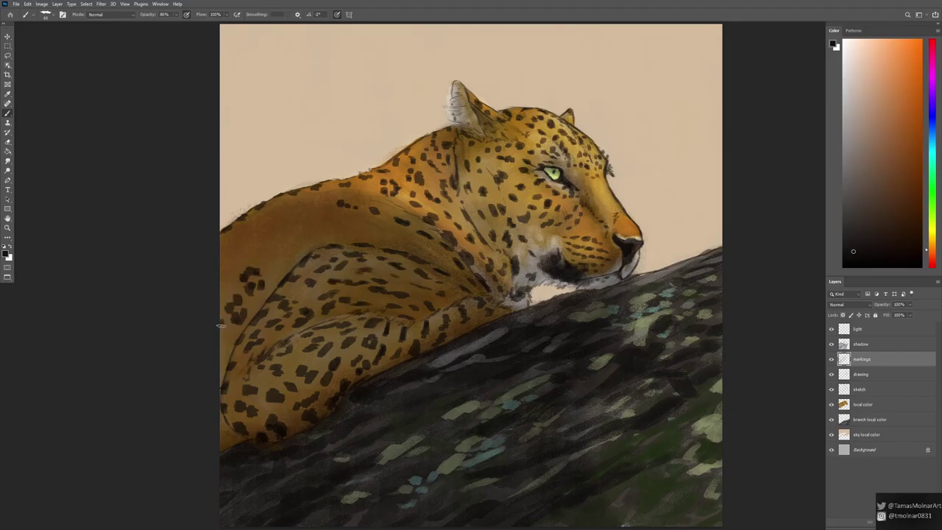
{"action": "left_click", "coordinate": [224, 352]}
{"action": "left_click", "coordinate": [221, 274]}
{"action": "left_click", "coordinate": [230, 247]}
Step: Fill in spots across the upper shoulder and along the back
{"action": "left_click", "coordinate": [266, 217]}
{"action": "left_click", "coordinate": [273, 247]}
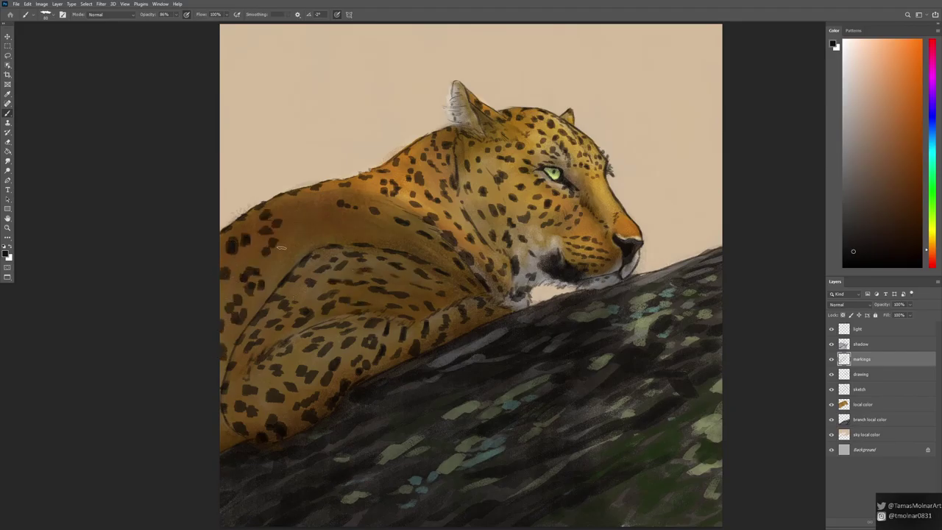
{"action": "left_click", "coordinate": [315, 231]}
{"action": "left_click", "coordinate": [294, 206]}
{"action": "left_click", "coordinate": [299, 238]}
{"action": "left_click", "coordinate": [350, 231]}
{"action": "left_click", "coordinate": [387, 237]}
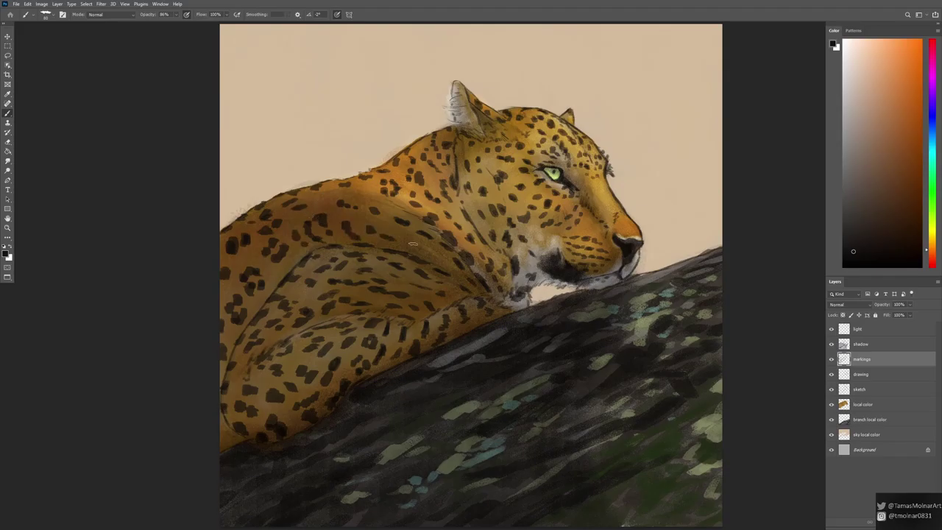
{"action": "left_click", "coordinate": [435, 256]}
{"action": "left_click", "coordinate": [396, 206]}
Step: Add a few final spots along the upper back
{"action": "left_click", "coordinate": [370, 191]}
{"action": "left_click", "coordinate": [331, 192]}
{"action": "left_click", "coordinate": [351, 195]}
{"action": "left_click", "coordinate": [321, 202]}
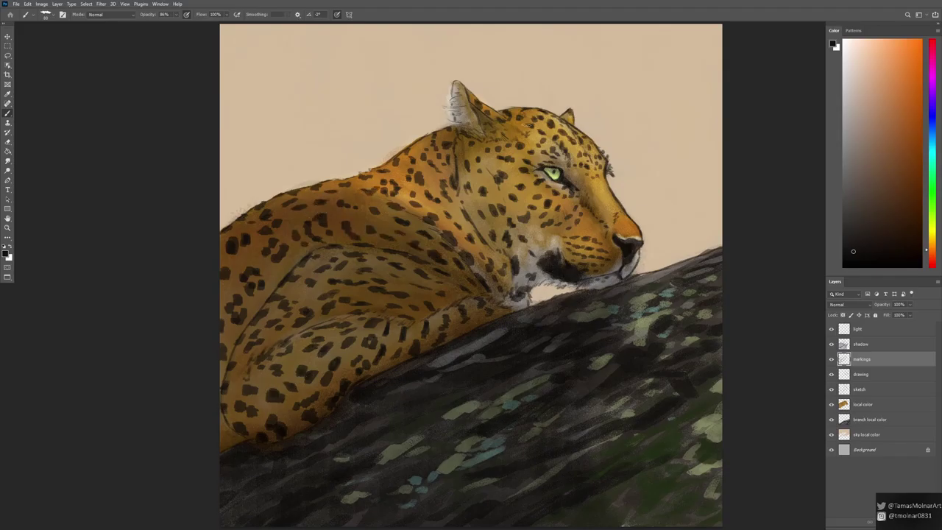
Step: Add a new top layer named 'details'
{"action": "key", "text": "ctrl+shift+alt+n"}
{"action": "type", "text": "details"}
{"action": "key", "text": "Return"}
Step: Paint black along the lower corner of the leopard's eye to darken it
{"action": "scroll", "coordinate": [470, 275], "scroll_direction": "down", "scroll_amount": 1}
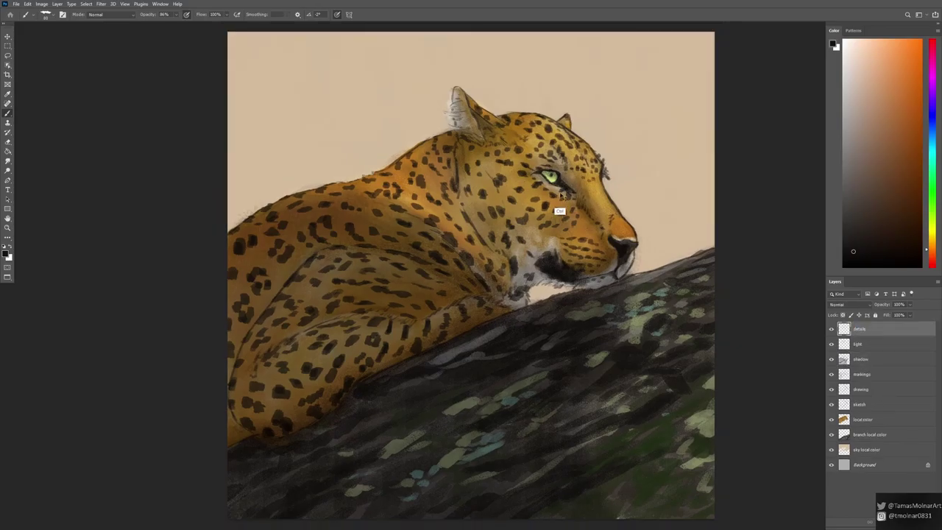
{"action": "scroll", "coordinate": [558, 117], "scroll_direction": "up", "scroll_amount": 5}
{"action": "left_click", "coordinate": [528, 306], "text": "alt"}
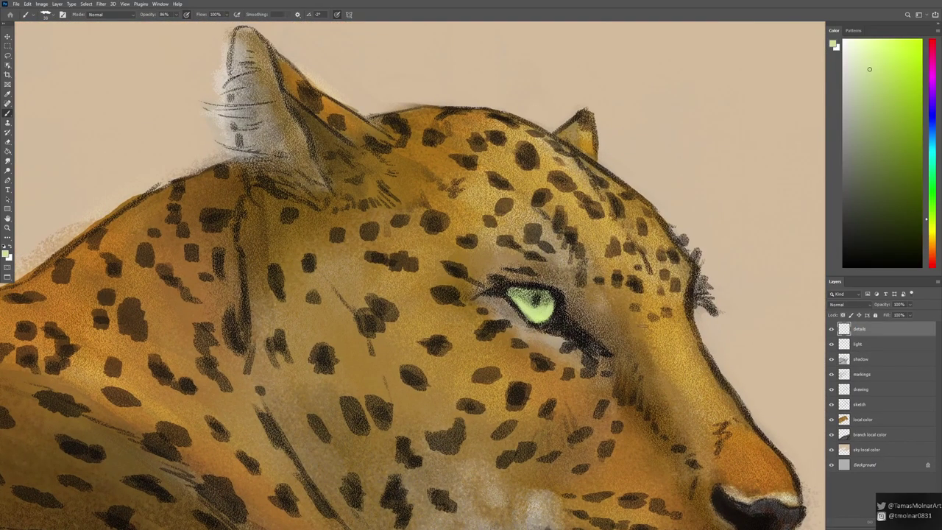
{"action": "key", "text": "d"}
{"action": "left_click_drag", "start_coordinate": [563, 311], "coordinate": [546, 330]}
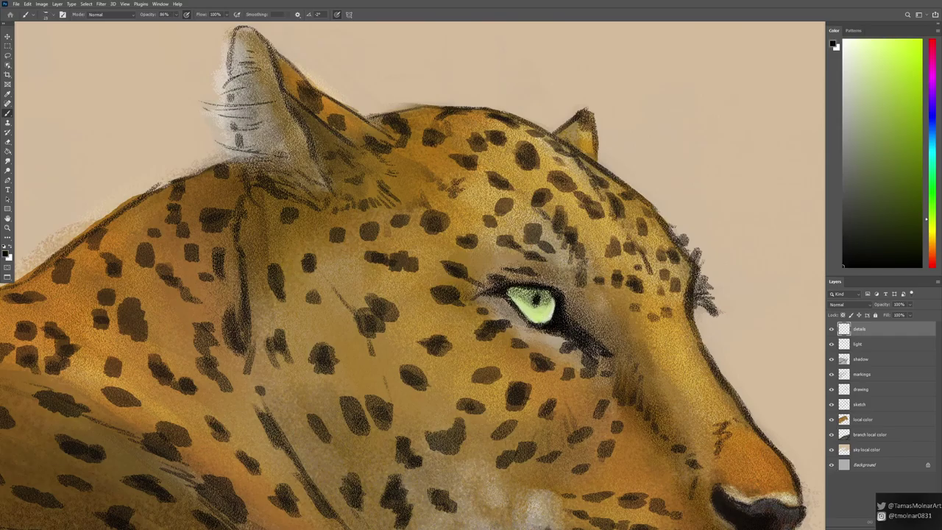